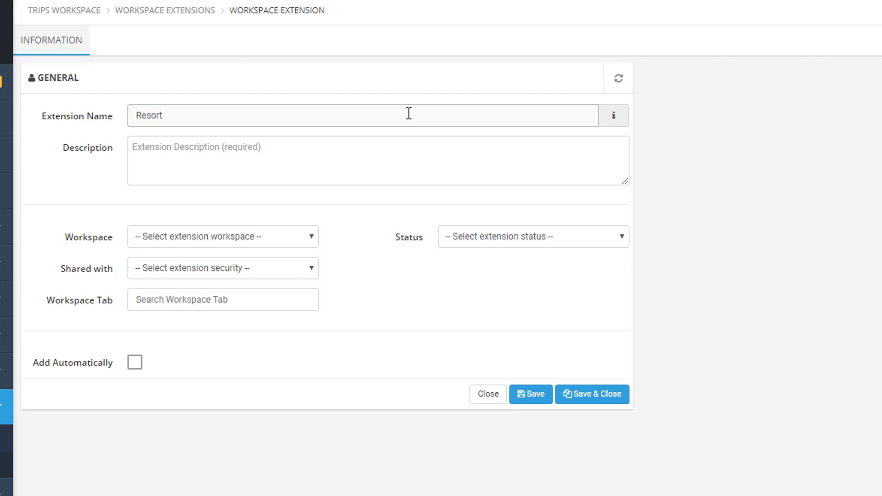
Step: Enter "Information and automation for resort trips" as the description of the Resort extension
key(Tab)
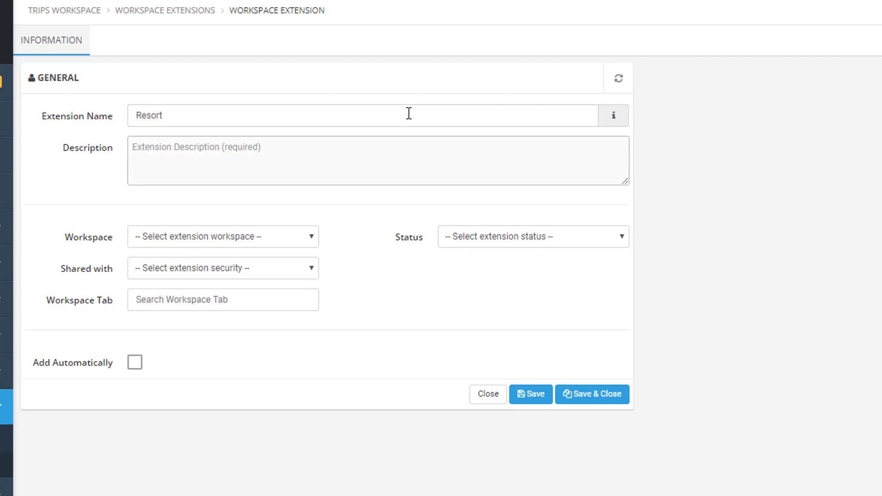
text(In)
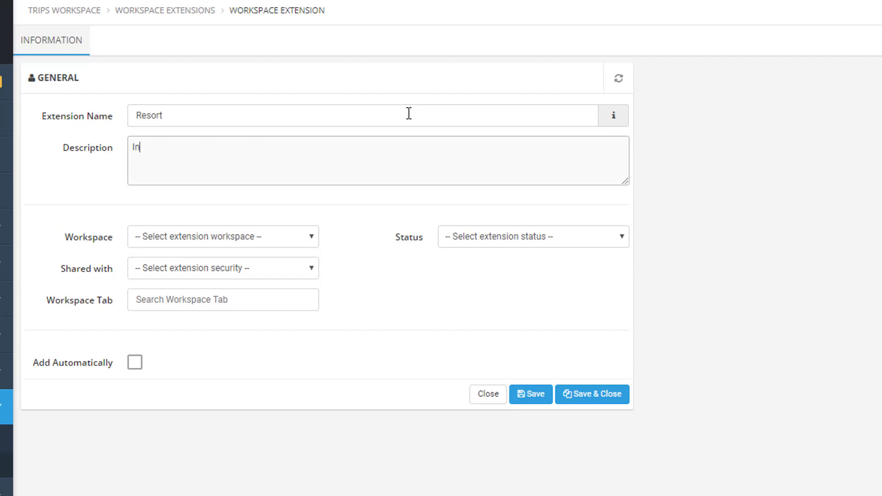
text(formation and automa)
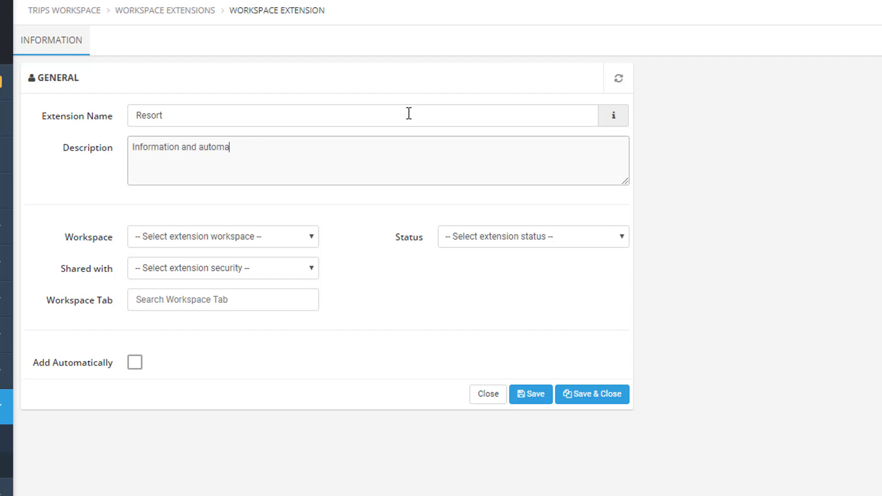
text(tion for resort trips)
Step: Set the extension's workspace to Trip and share it with Nobody
click(317, 234)
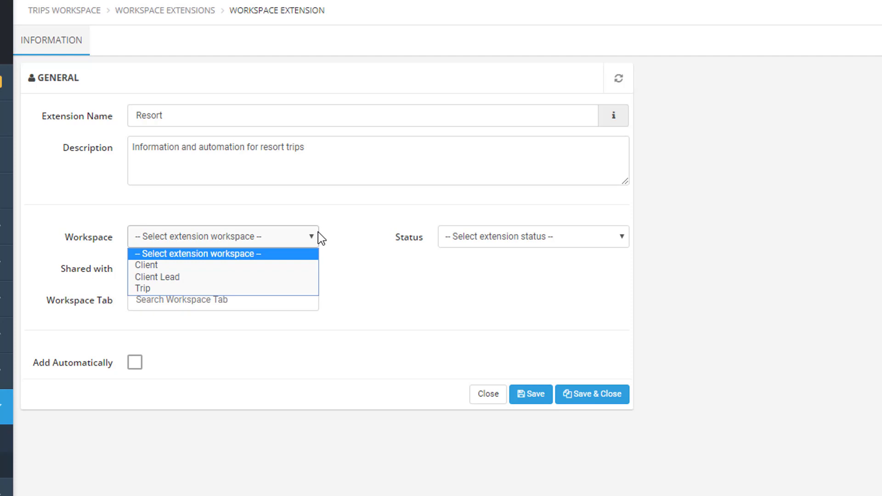
click(283, 288)
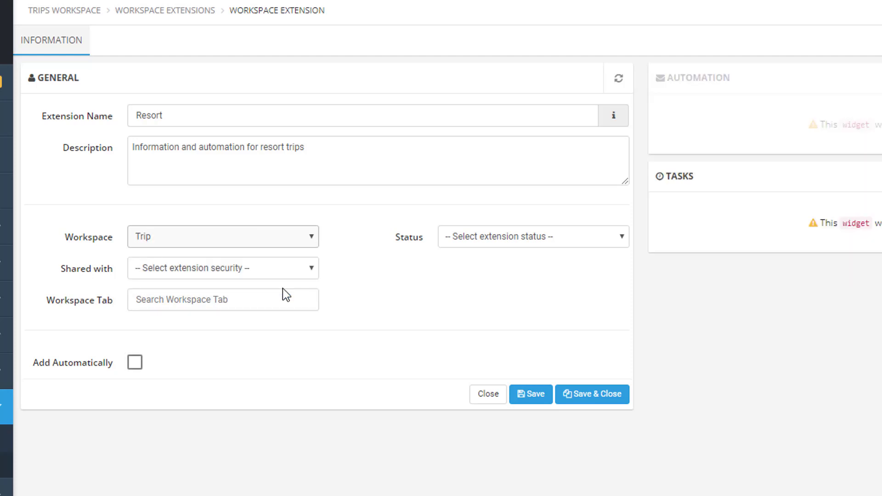
click(224, 268)
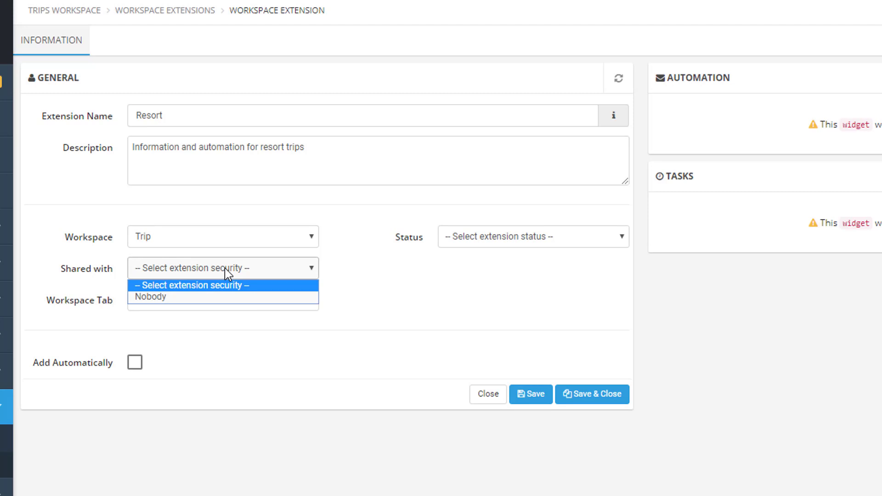
click(223, 298)
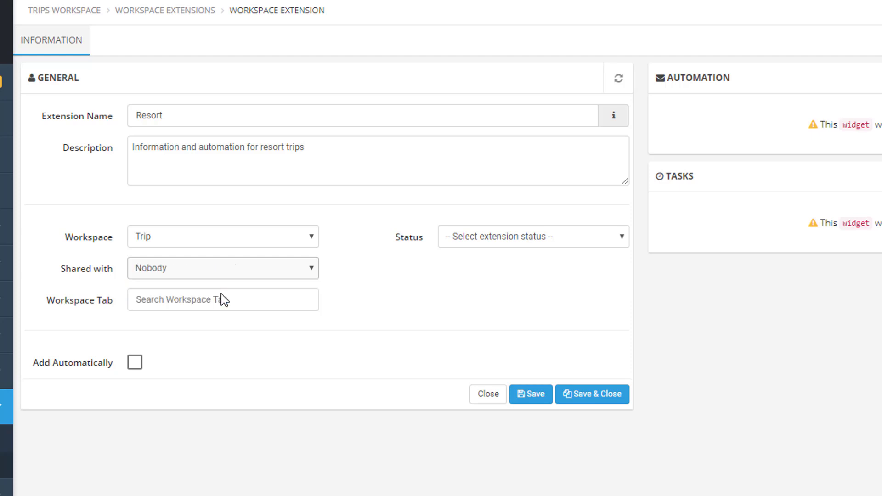
Step: Assign the Resort Info workspace tab to the extension and set its status to Active
click(221, 294)
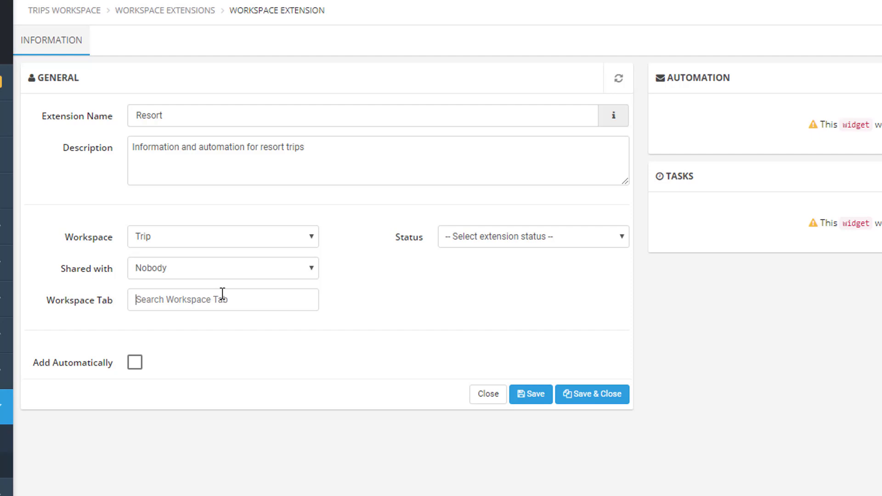
text(reso)
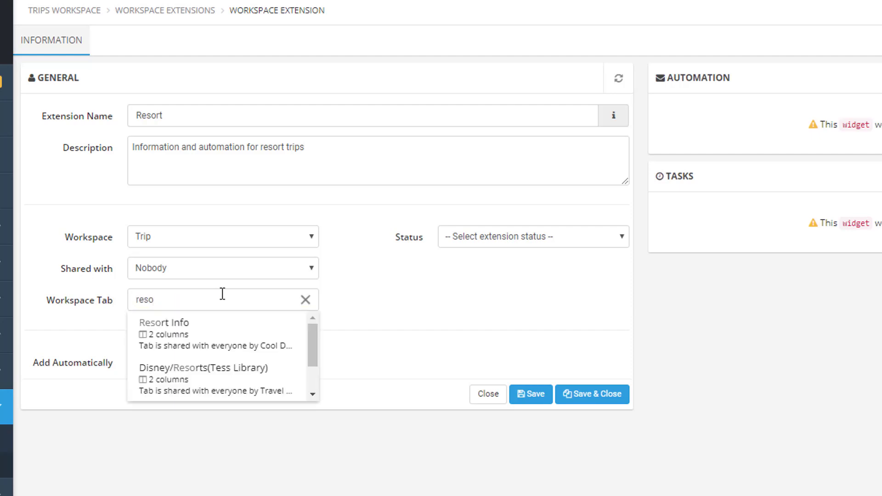
click(222, 332)
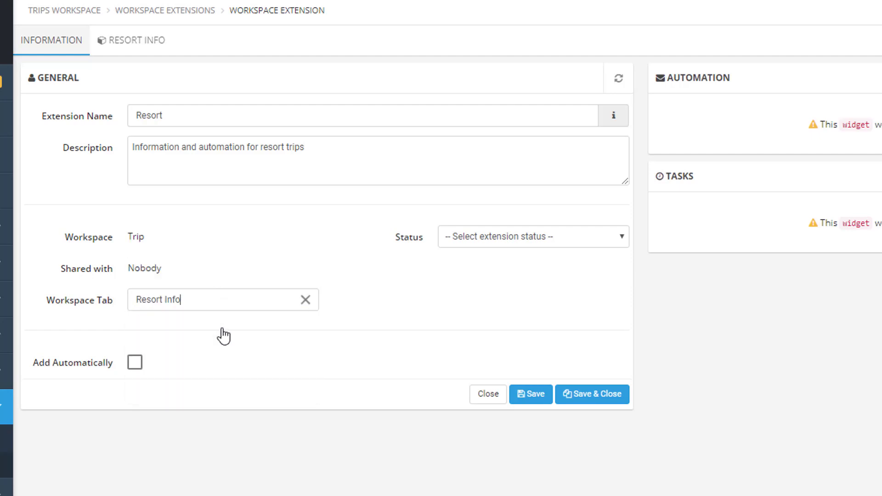
click(502, 236)
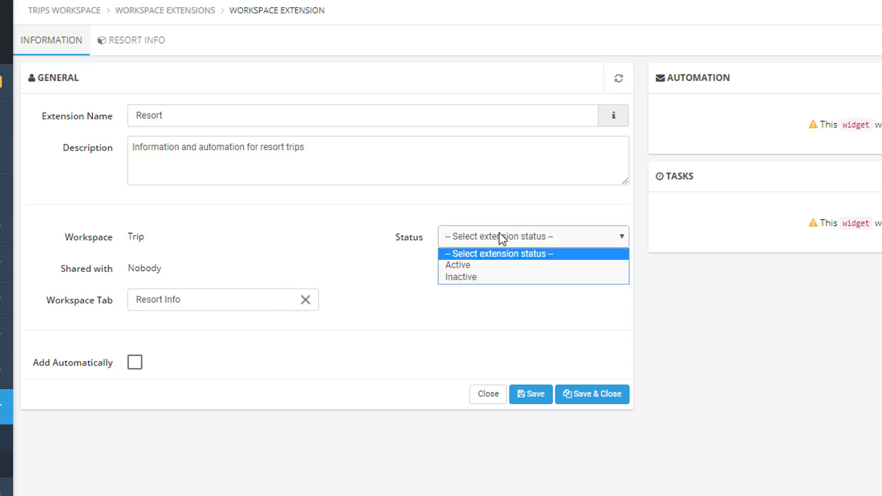
click(494, 264)
click(214, 350)
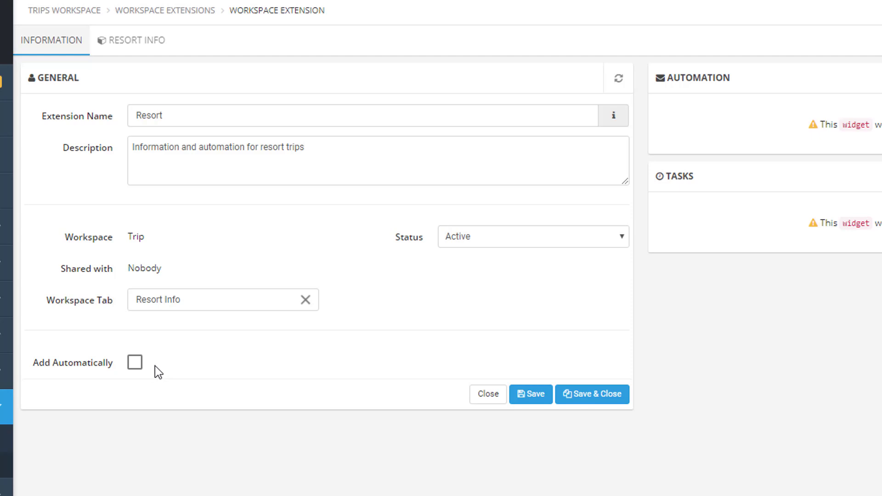
Step: Enable automatic adding of the extension for the trip types Anniversary, Honeymoon, Other, Vacation and Wedding
click(135, 364)
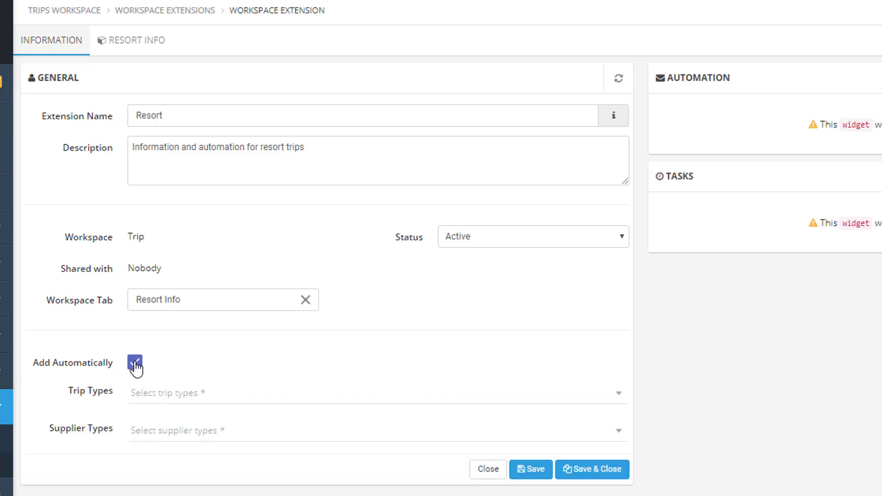
click(166, 404)
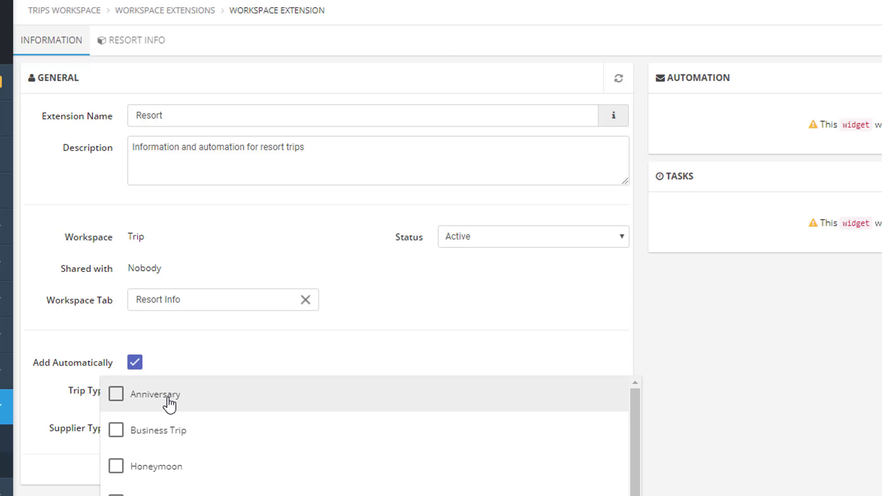
click(169, 403)
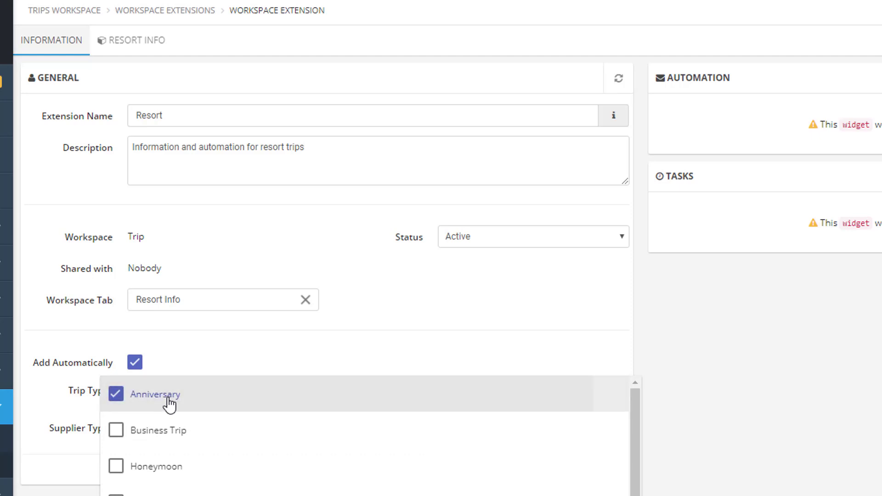
click(147, 477)
click(148, 494)
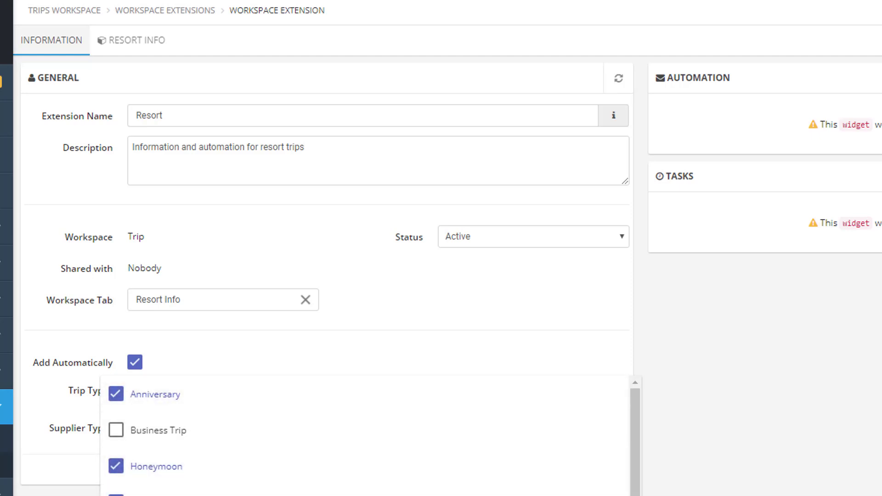
scroll(148, 494, down, 1)
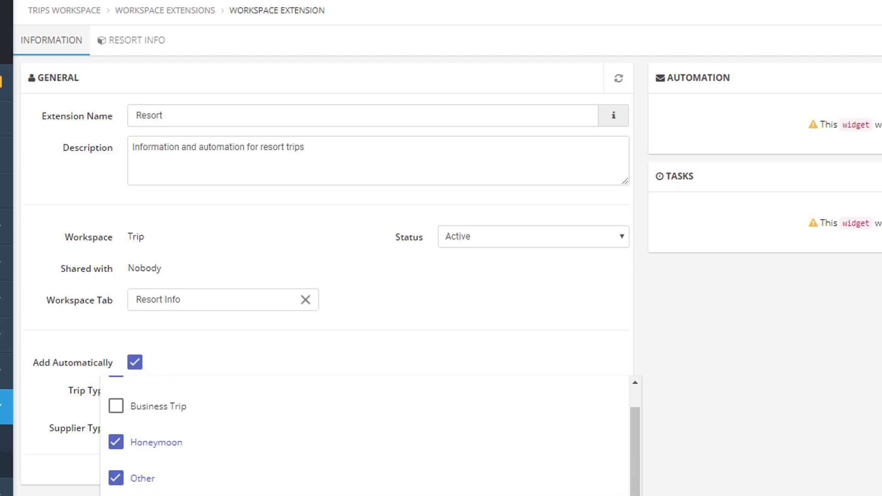
click(94, 492)
Step: Choose Resort/ Hotel as the supplier type and save the extension
click(149, 427)
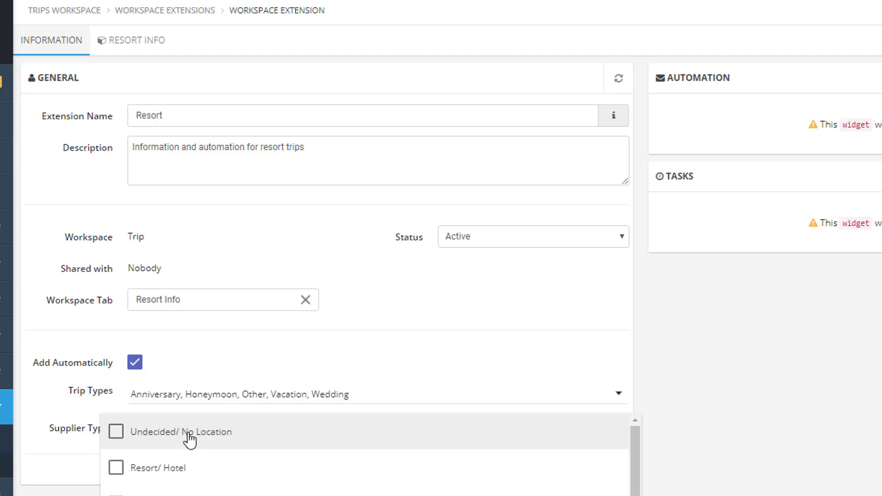
click(181, 469)
key(Escape)
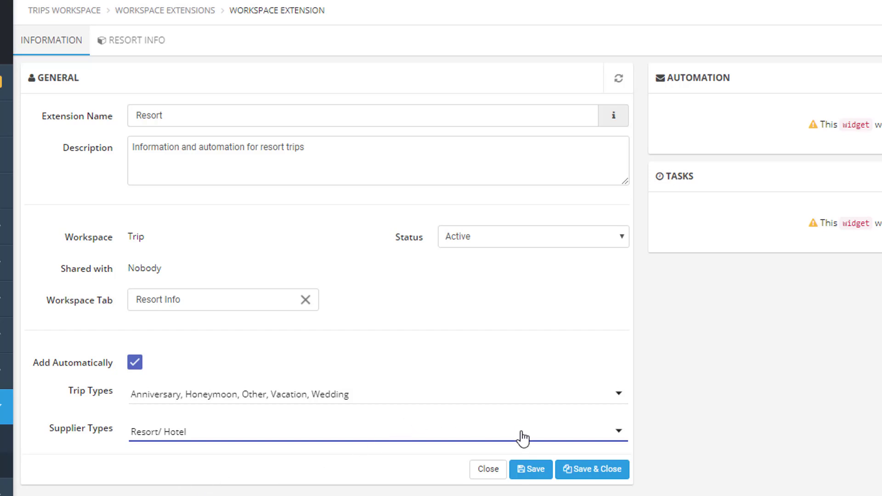
click(538, 474)
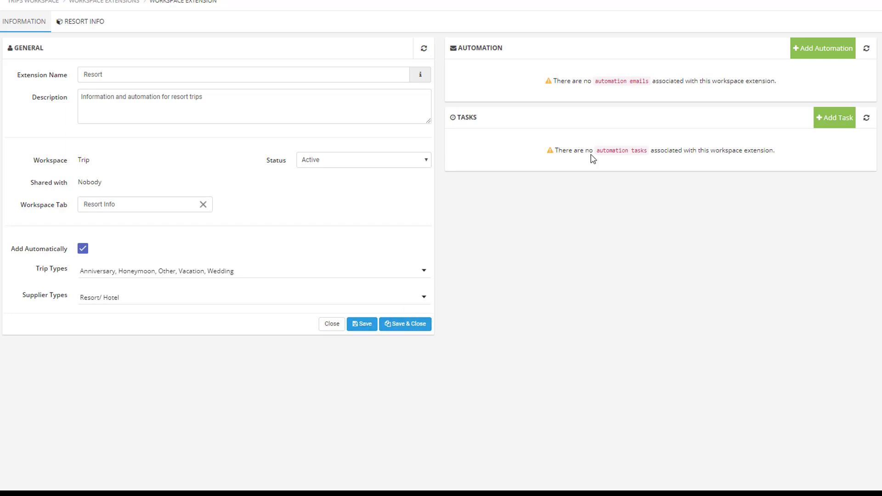
Step: Add an automation email of type Invoice, triggered by the trip statuses Active and Booked
click(822, 54)
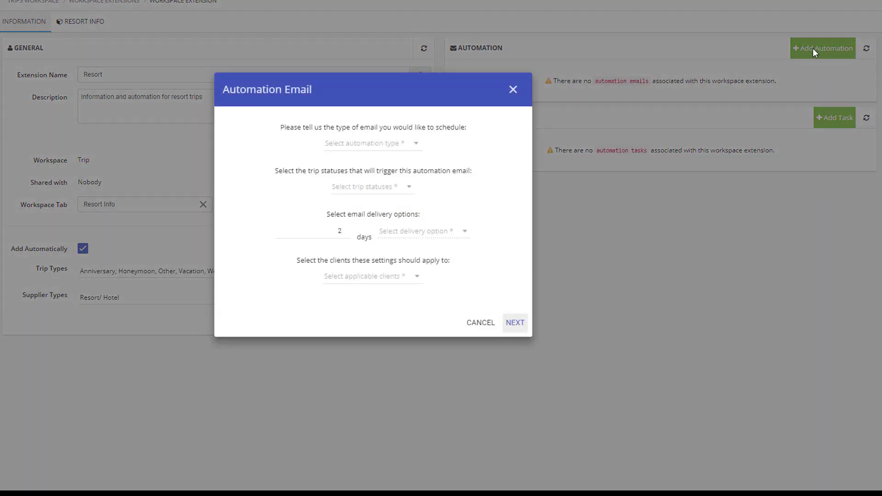
click(370, 144)
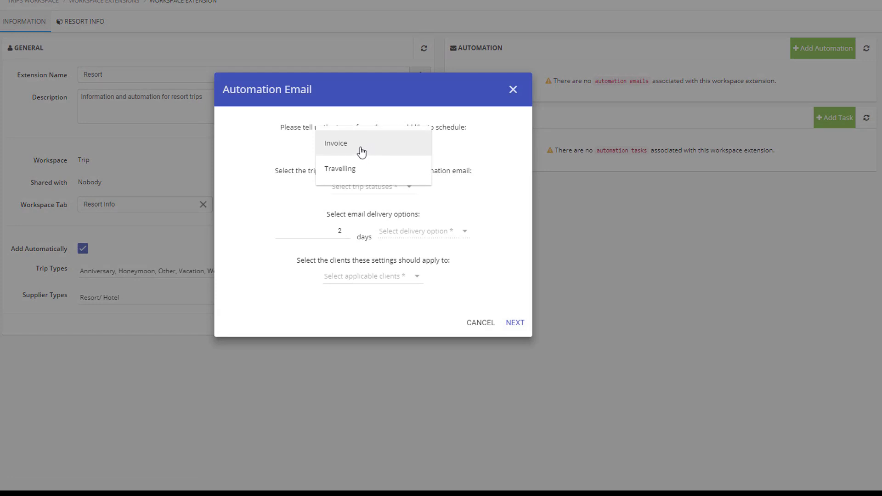
click(361, 147)
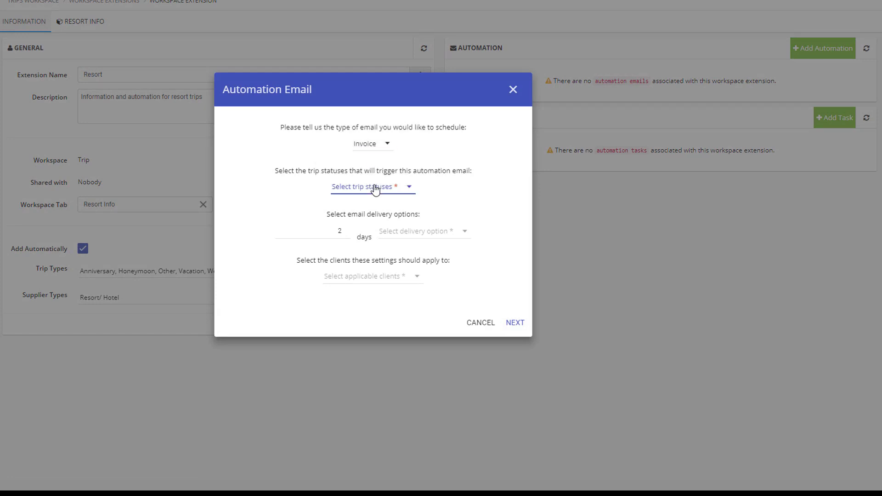
click(375, 188)
click(371, 190)
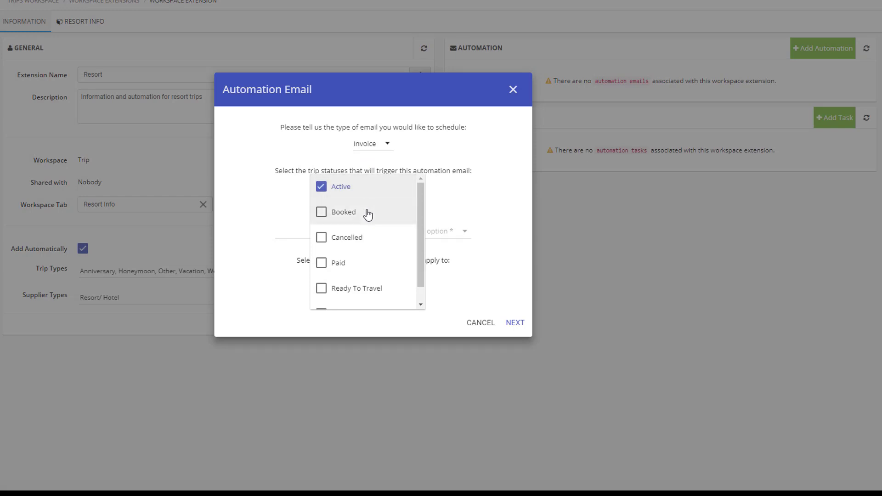
click(367, 213)
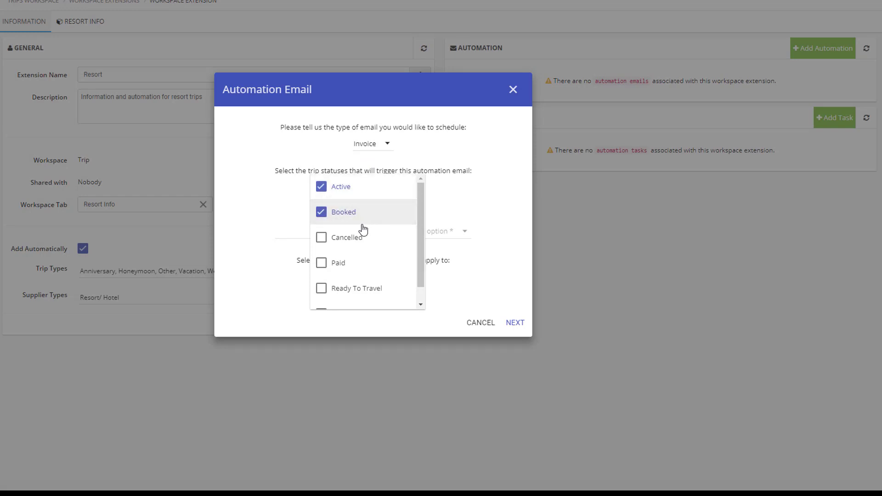
click(299, 291)
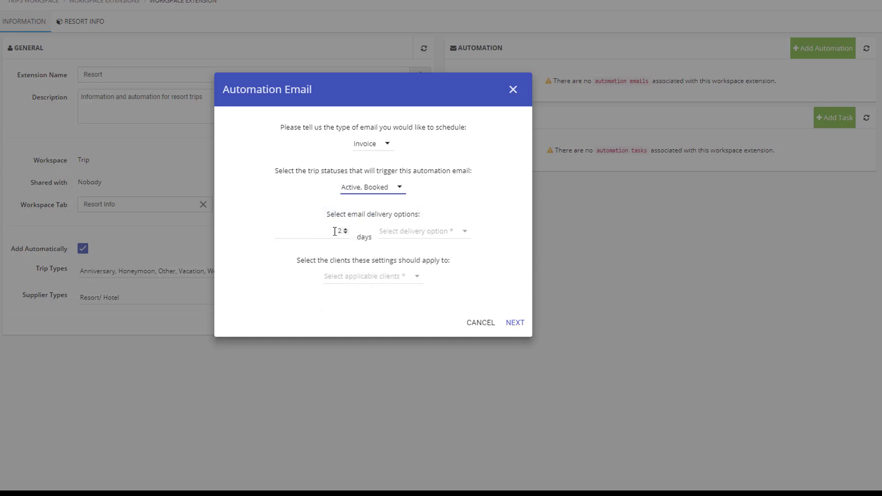
Step: Schedule the invoice email 45 days before the trip start date, for only primary clients
double_click(339, 231)
text(45)
click(448, 236)
click(451, 241)
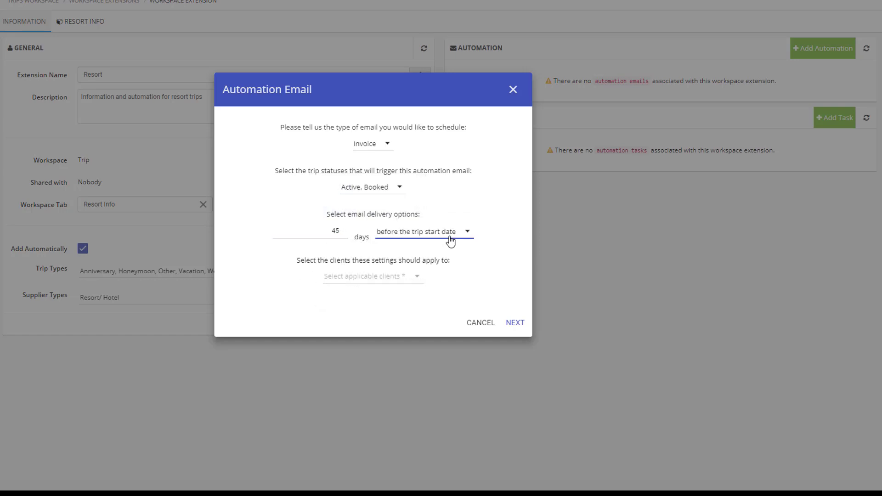
click(365, 279)
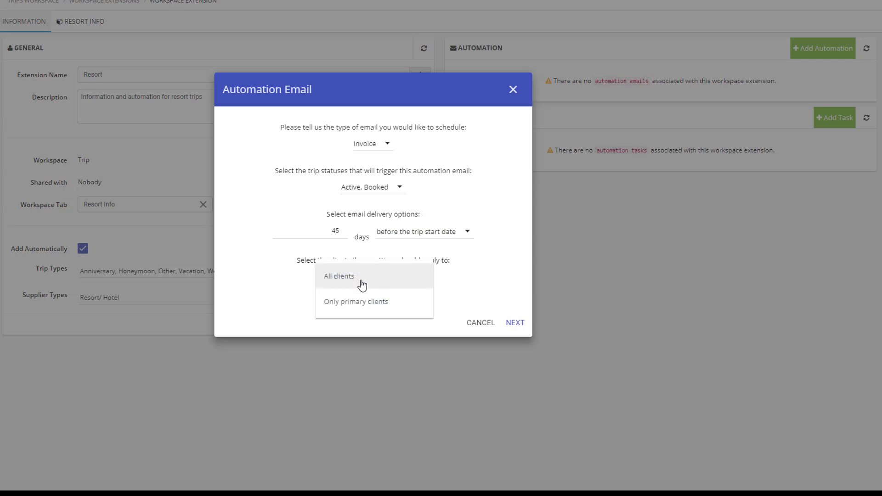
click(395, 311)
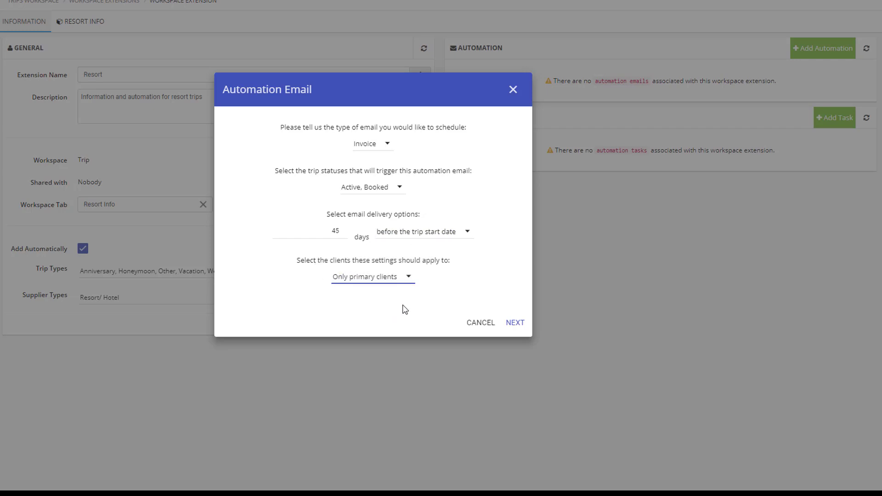
Step: Set Tess Invoice Detail as the template of the invoice automation email
click(514, 323)
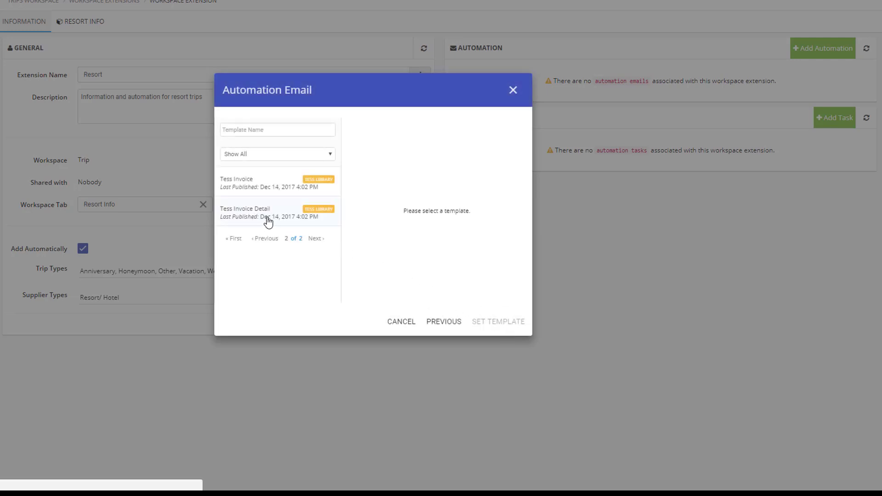
click(269, 221)
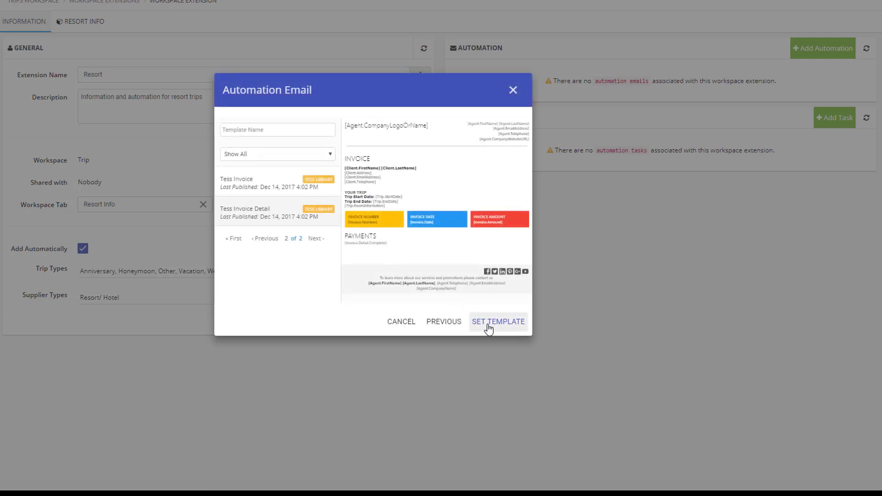
click(489, 323)
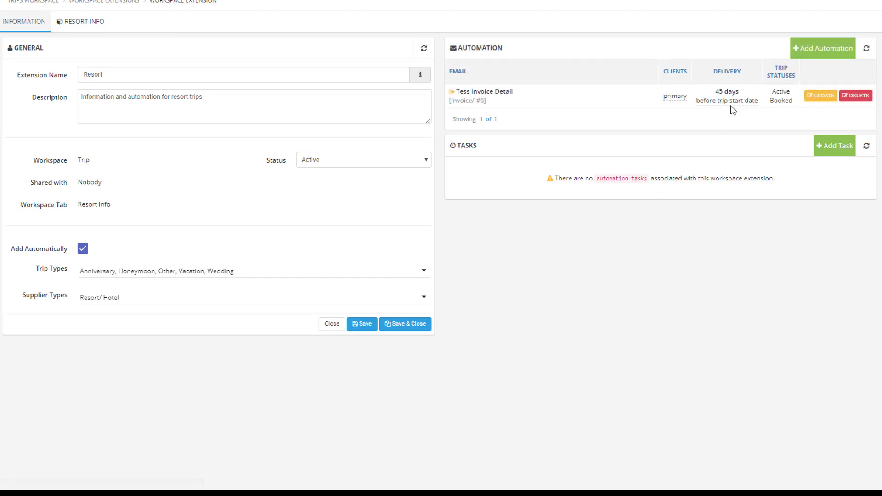
Step: Add an automation email of type Travelling, triggered by the trip statuses Active, Booked, Paid and Ready To Travel
click(821, 49)
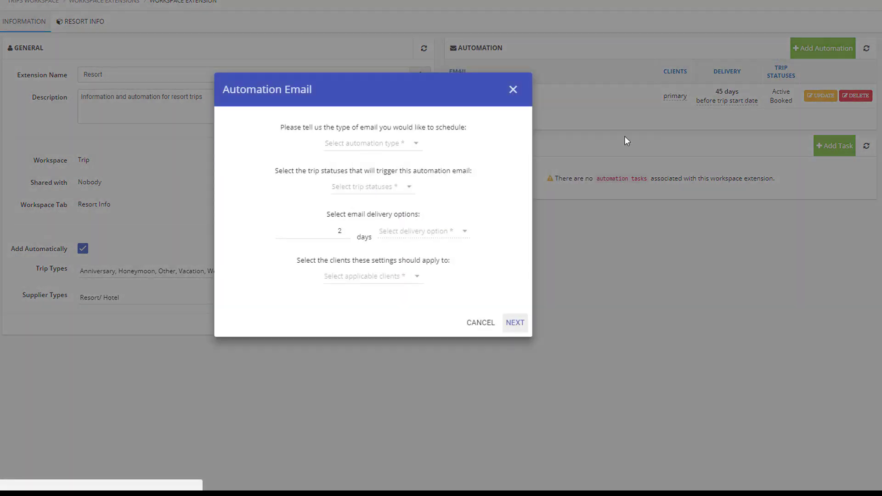
click(364, 144)
click(353, 169)
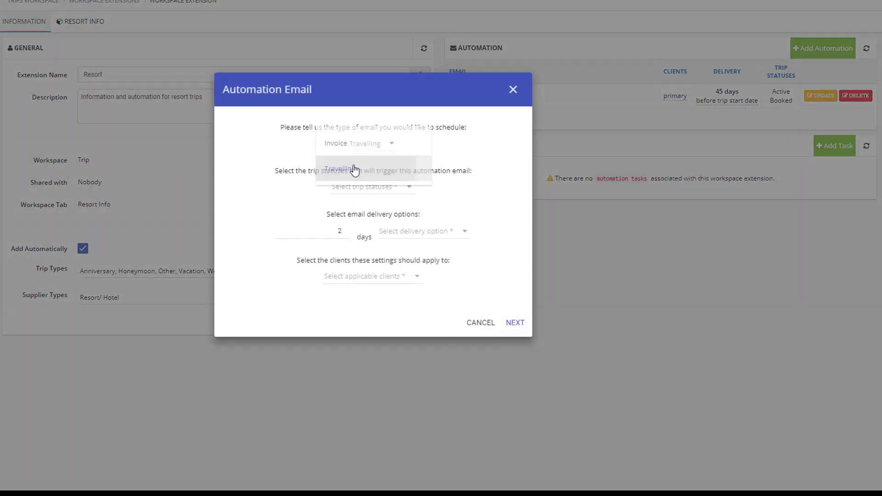
click(360, 191)
click(359, 188)
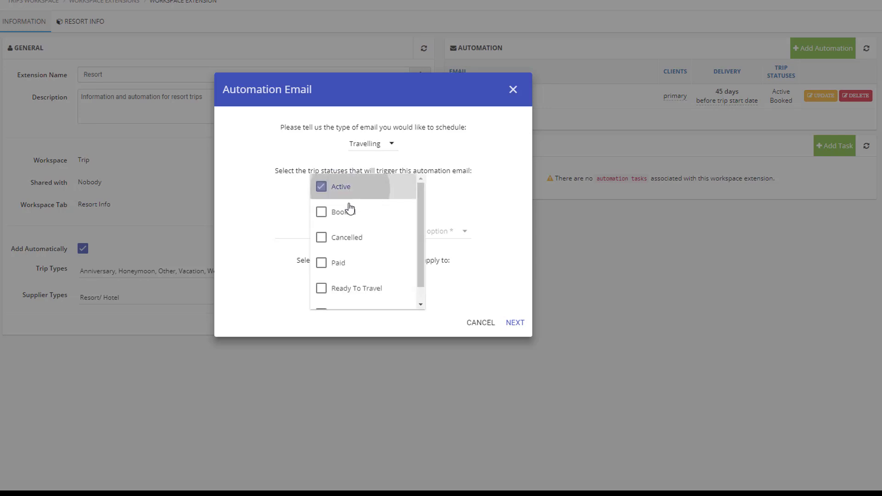
click(349, 212)
click(345, 262)
click(345, 289)
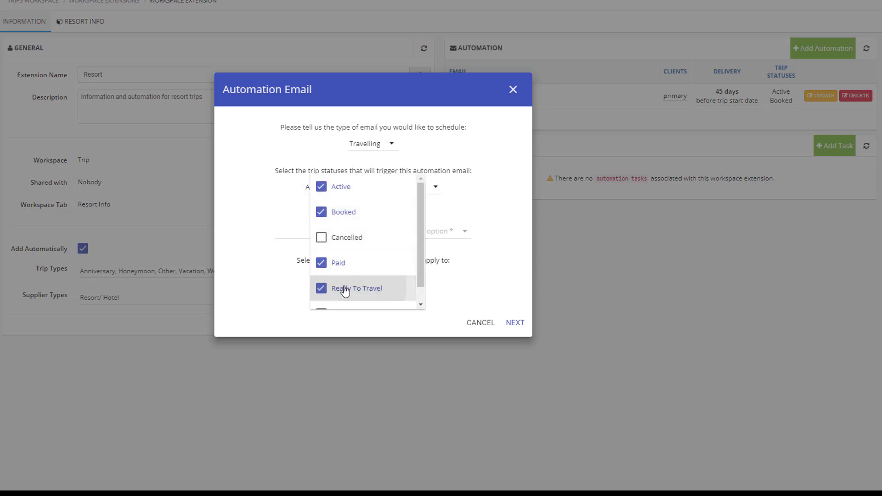
click(372, 325)
Step: Schedule the travelling email 60 days before the trip start date, for all clients
click(326, 231)
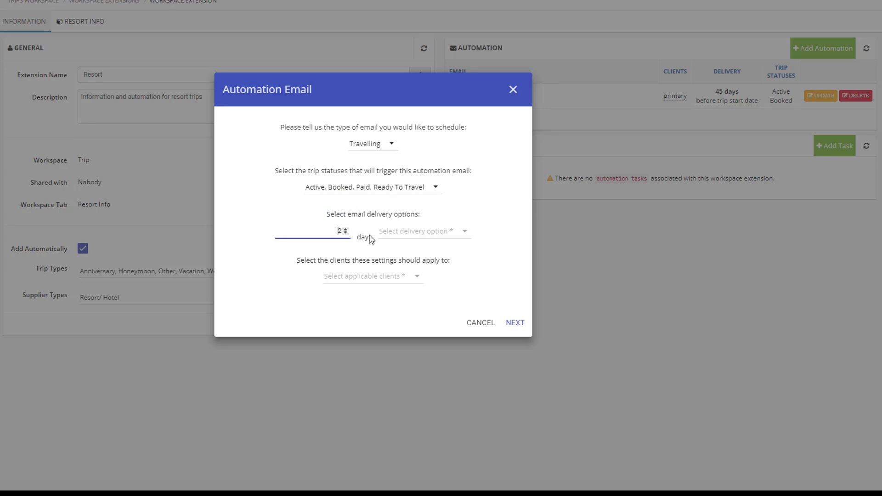
key(ctrl+a)
text(60)
click(397, 237)
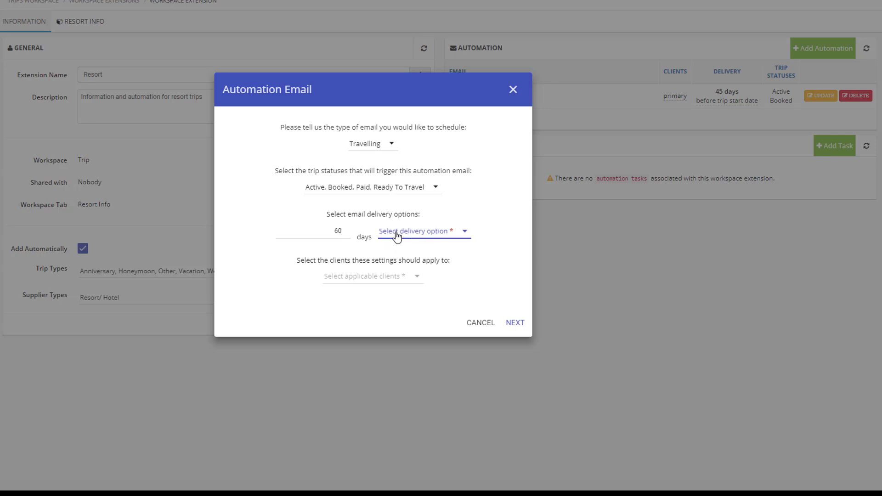
click(397, 234)
click(357, 279)
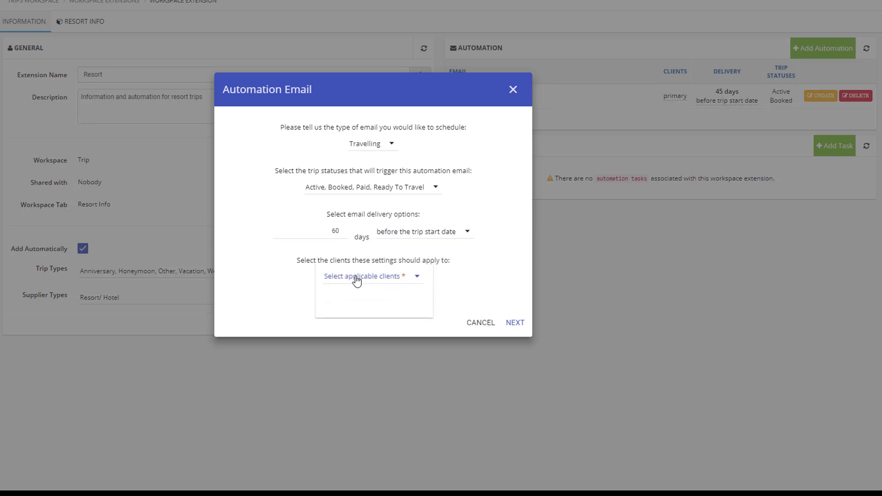
click(357, 278)
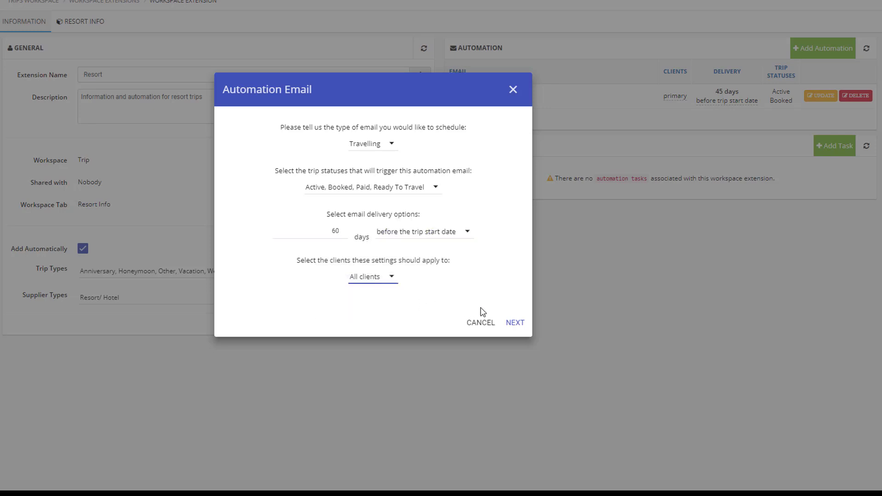
Step: Set Are You Ready as the template of the 60-day travelling email
click(515, 324)
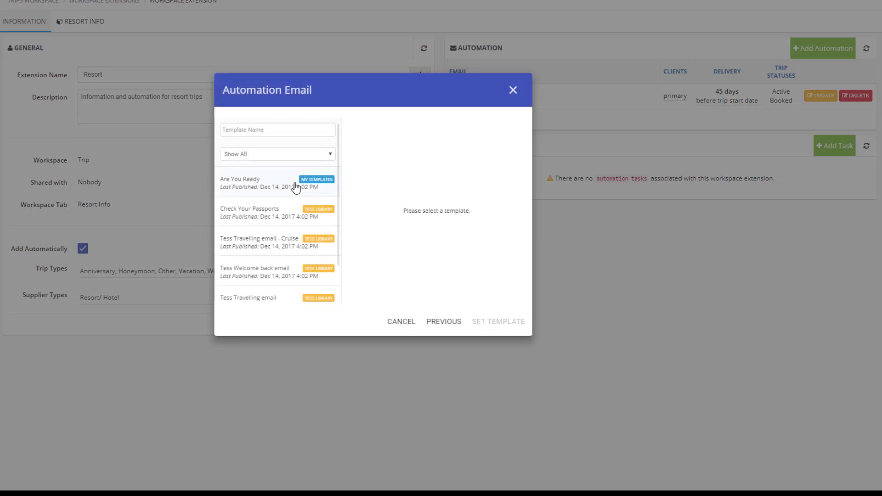
click(276, 185)
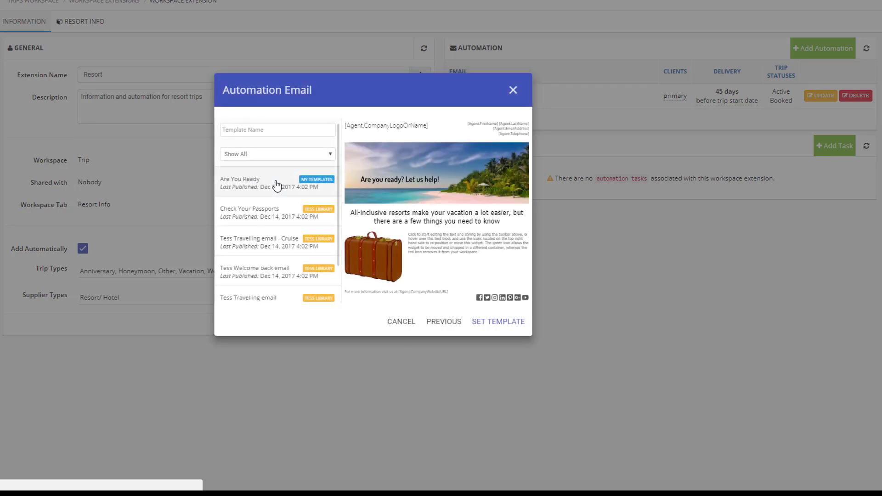
click(483, 325)
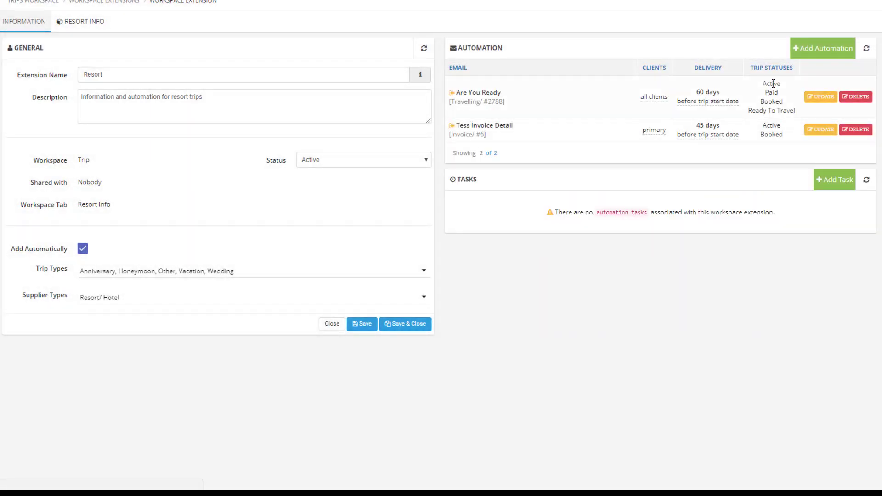
Step: Add another automation email of type Travelling, triggered only by the trip status Traveled
click(812, 53)
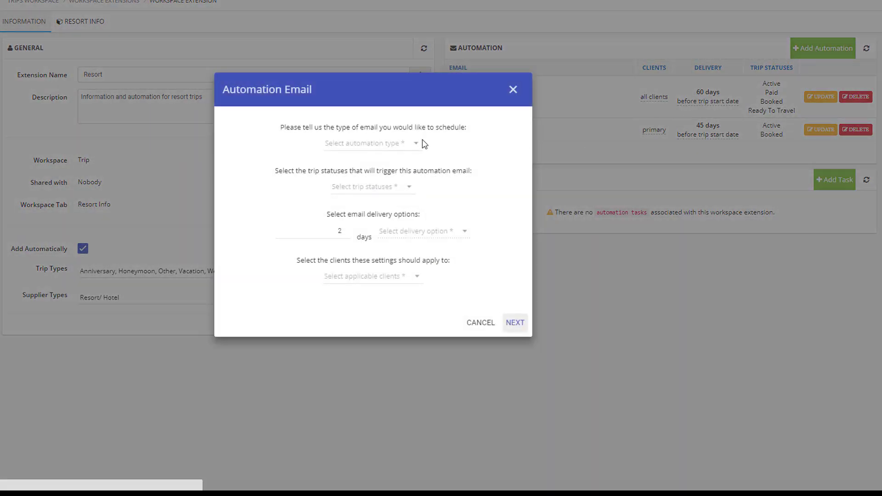
click(364, 145)
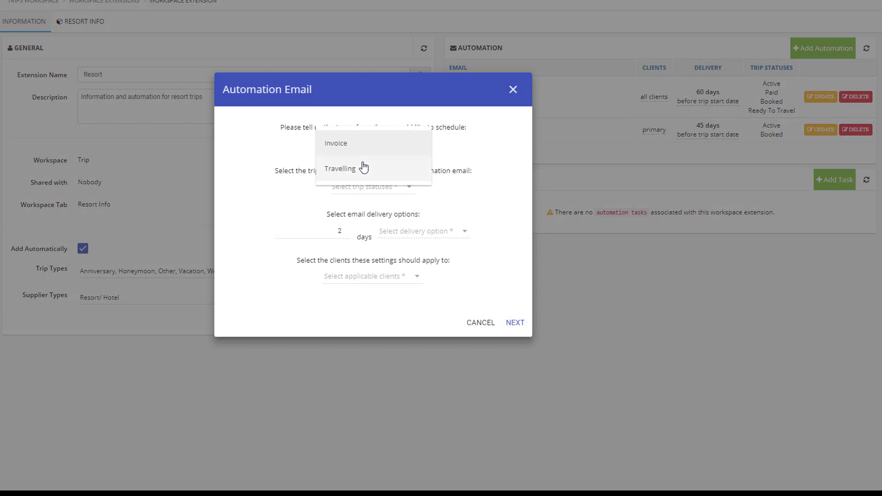
click(363, 169)
click(364, 187)
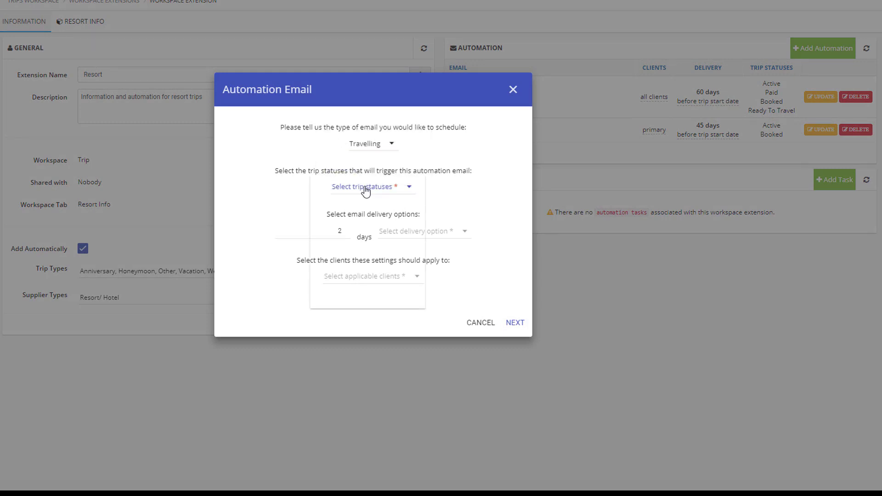
scroll(363, 206, down, 1)
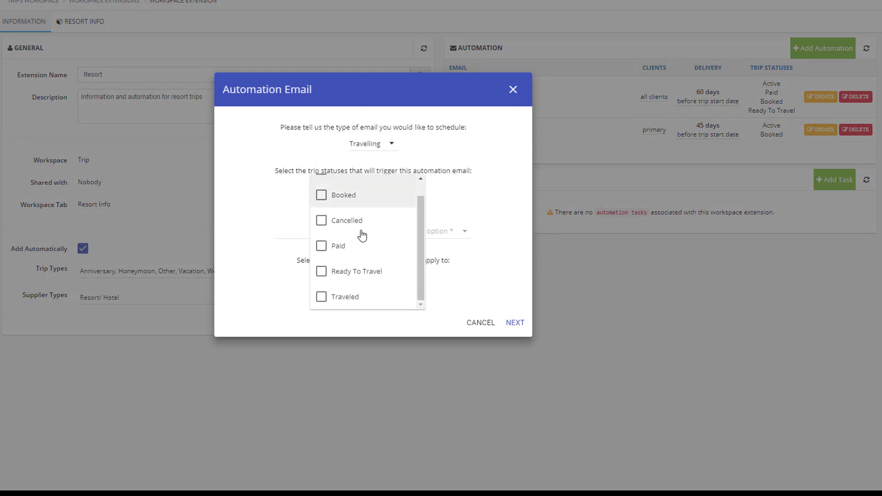
click(356, 306)
click(361, 319)
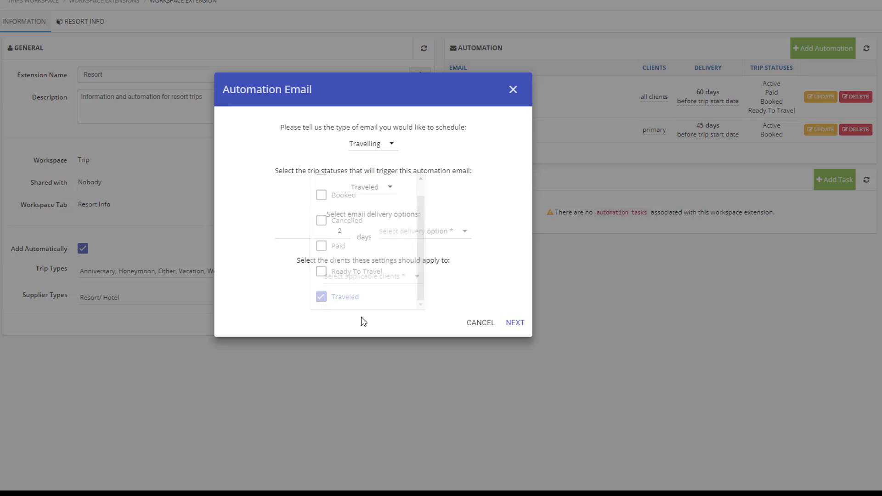
Step: Schedule the Traveled-status email for delivery after the trip end date, keeping 2 days, and apply it to all clients
click(404, 234)
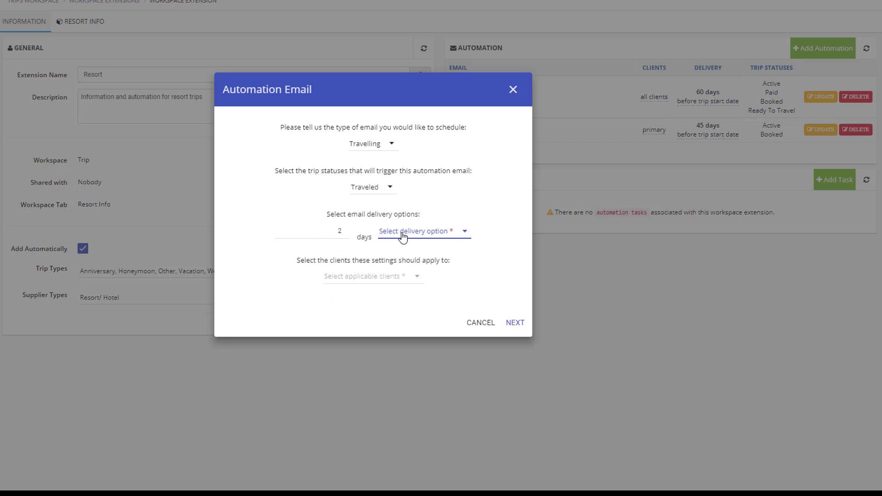
click(412, 257)
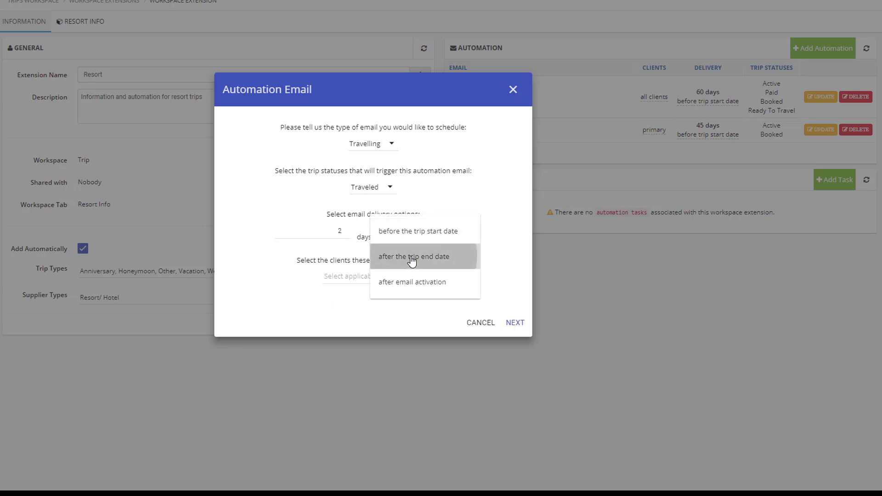
click(383, 277)
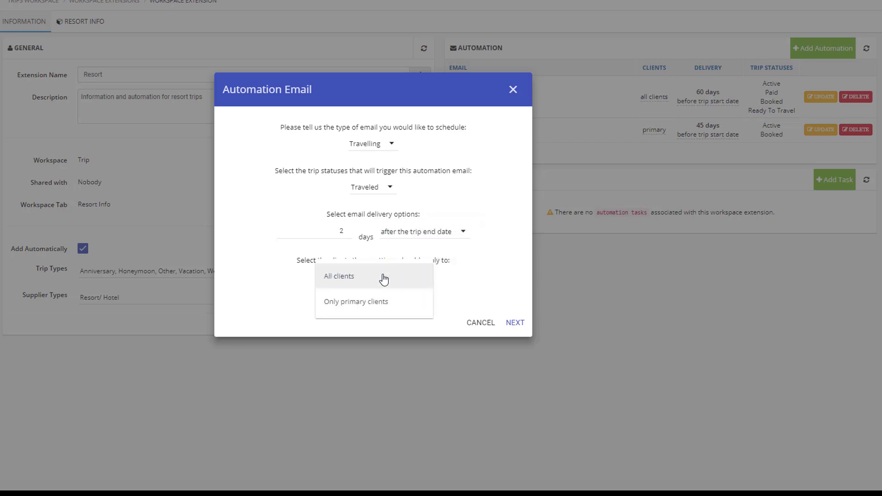
click(356, 278)
Step: Search the email templates for "welcom" and set Tess Welcome back email as the template of the post-trip email
click(509, 322)
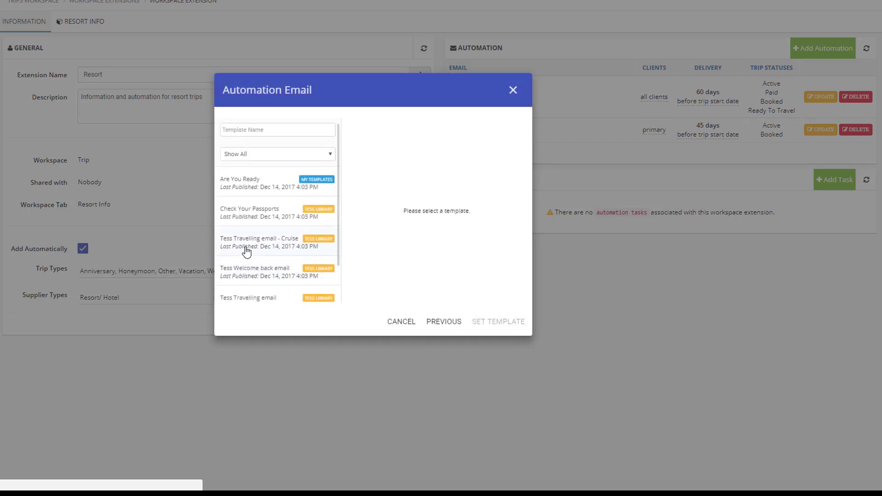
scroll(247, 252, down, 5)
scroll(268, 171, up, 5)
click(255, 127)
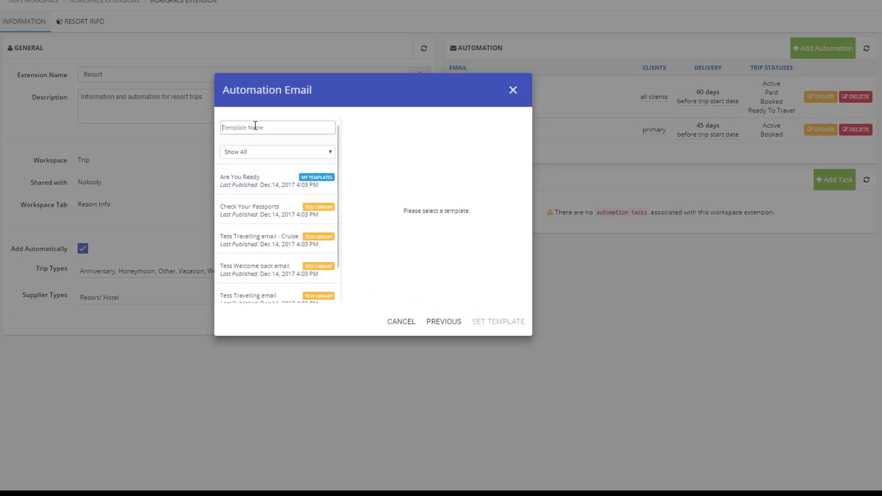
text(welcom)
click(298, 186)
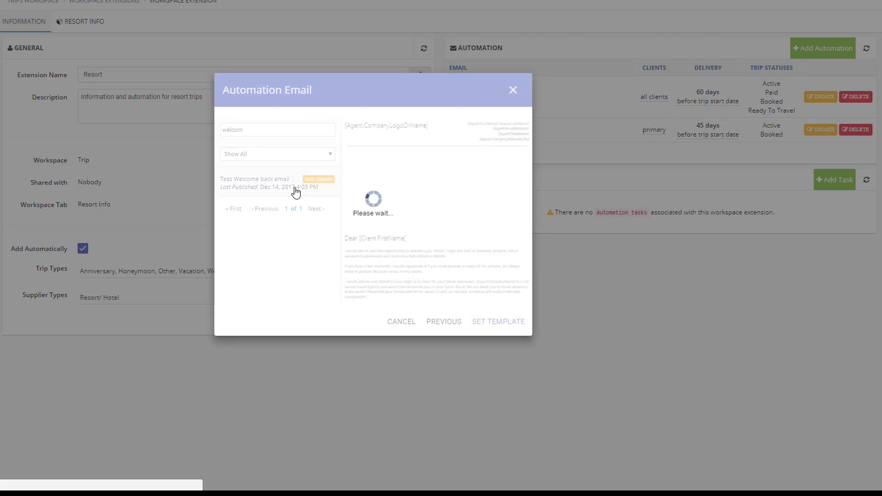
click(500, 325)
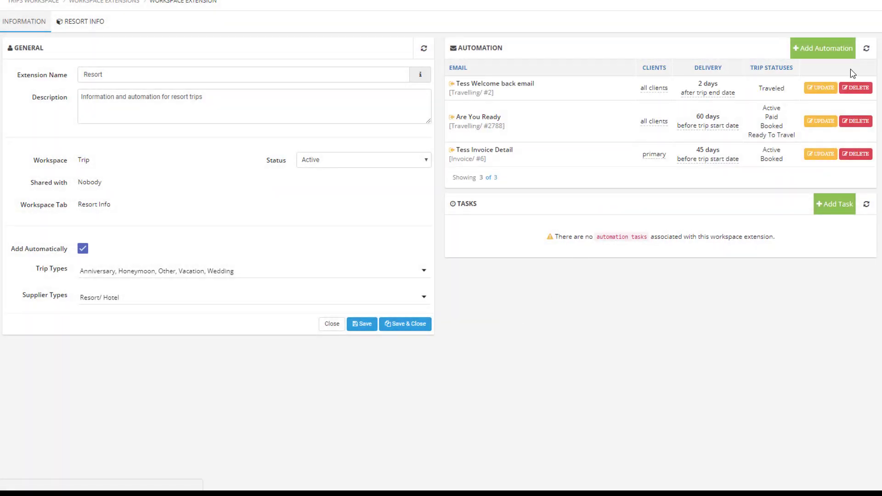
click(845, 53)
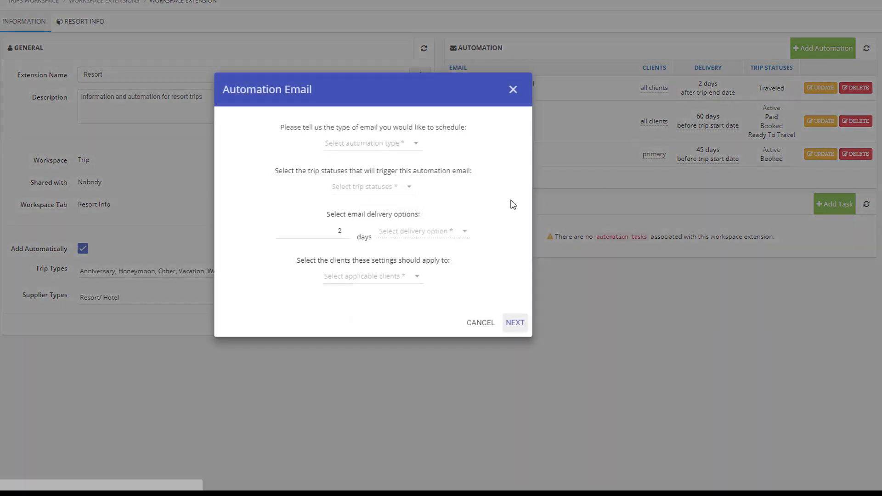
click(384, 143)
click(372, 169)
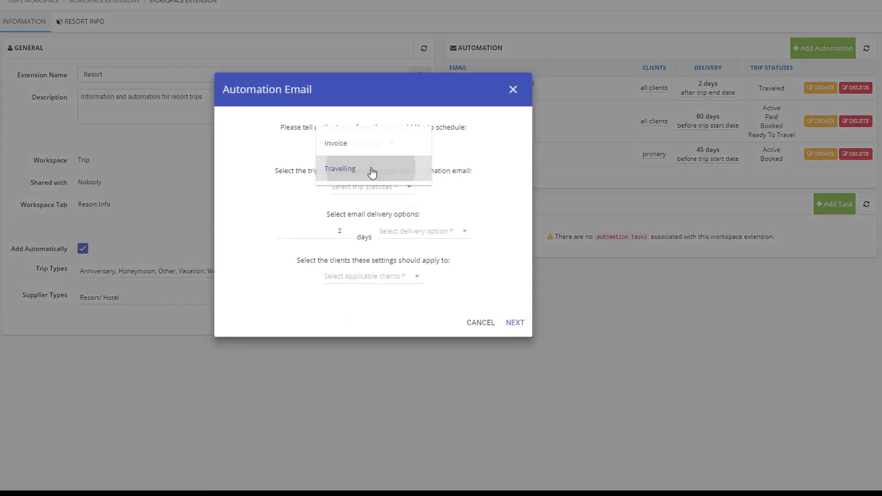
click(411, 230)
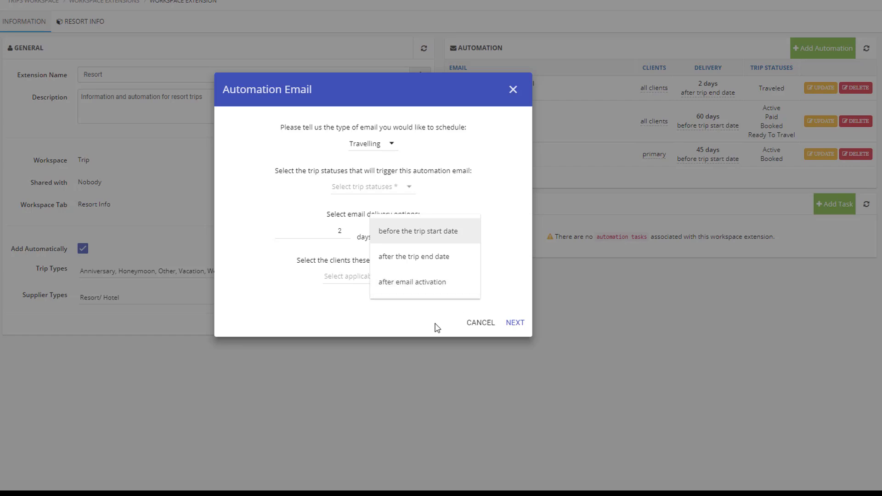
click(473, 324)
click(473, 323)
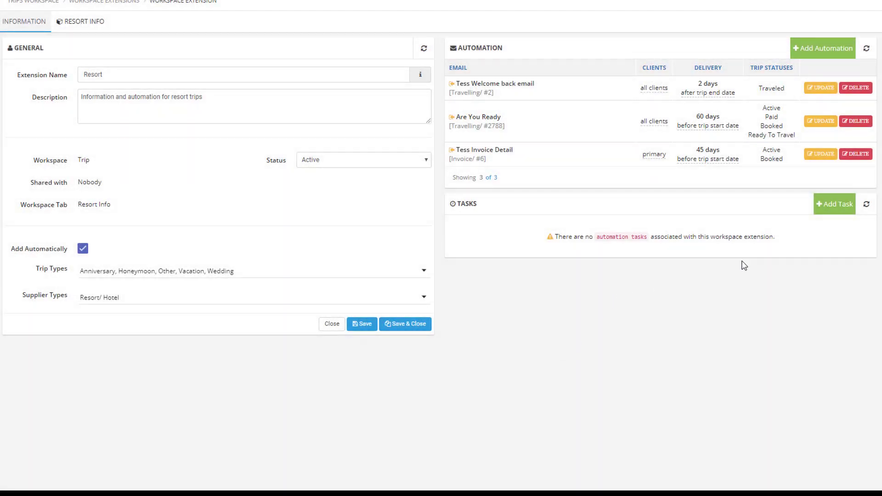
Step: Add an automation task of type General with a reminder of 1 day
click(816, 212)
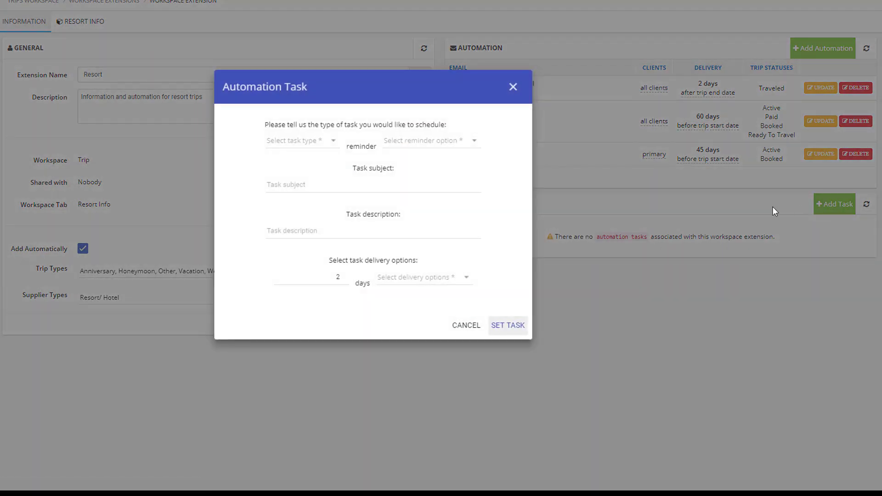
click(299, 146)
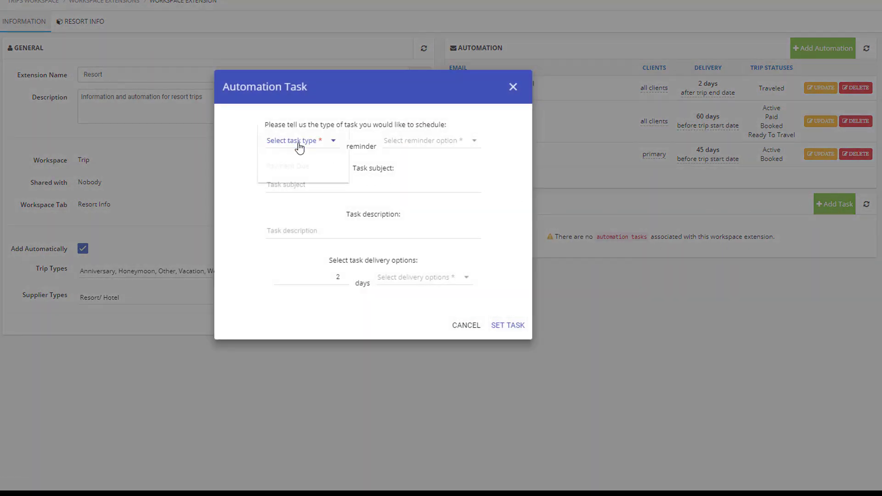
click(299, 143)
click(389, 142)
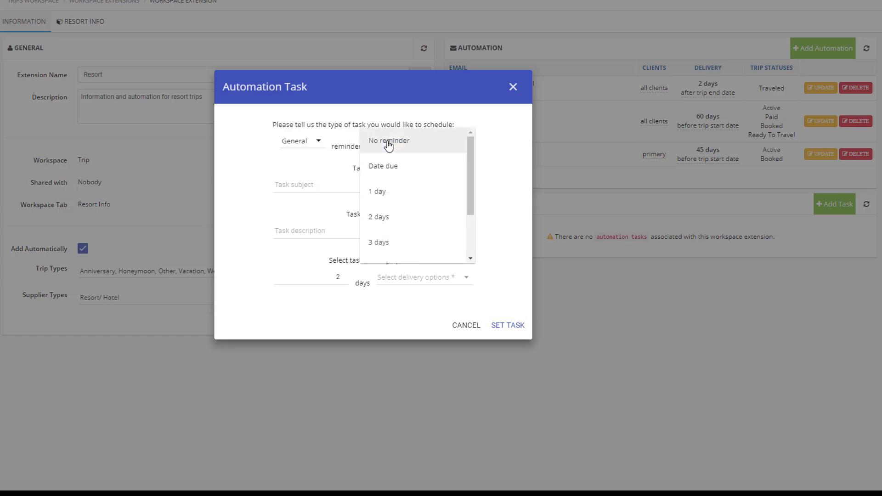
click(393, 191)
Step: Give the task the subject Check on Passports, schedule it 90 days before the trip start date and save it
click(393, 187)
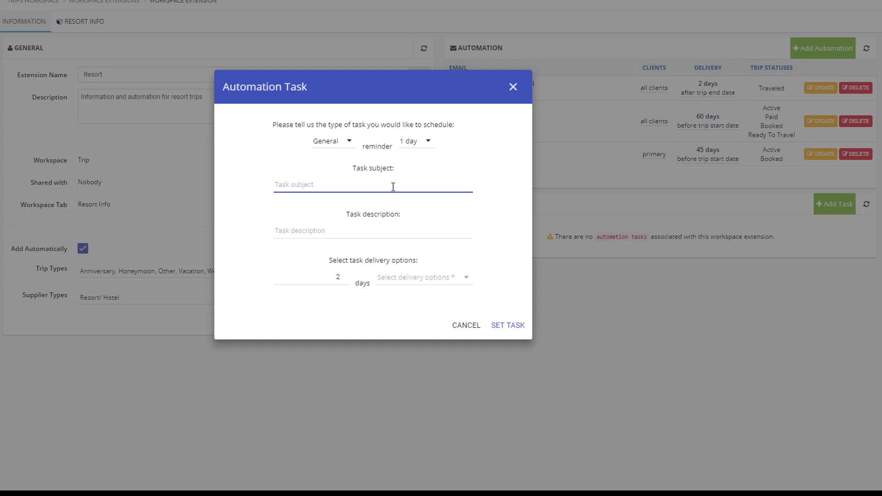
text(Check on Passports)
double_click(346, 279)
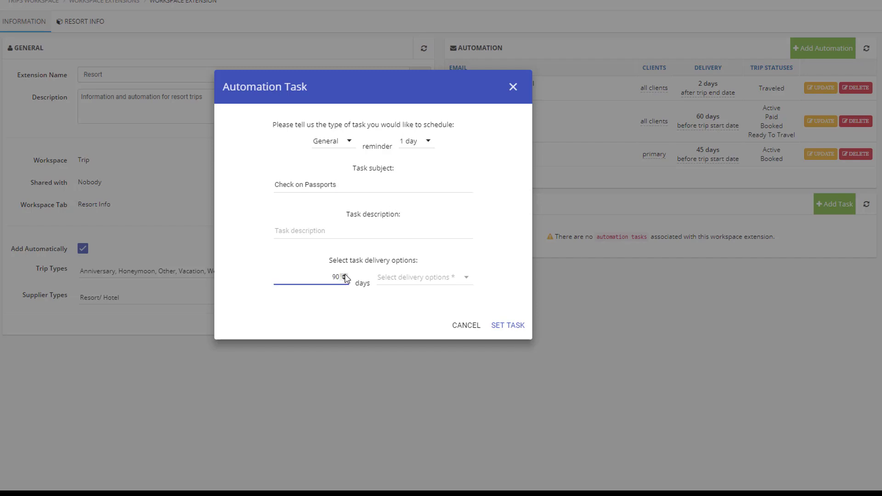
click(403, 279)
click(404, 278)
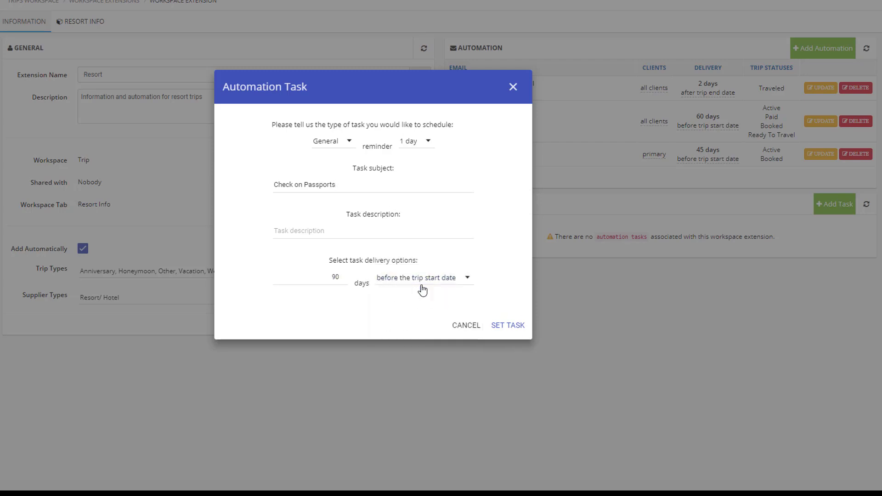
click(514, 328)
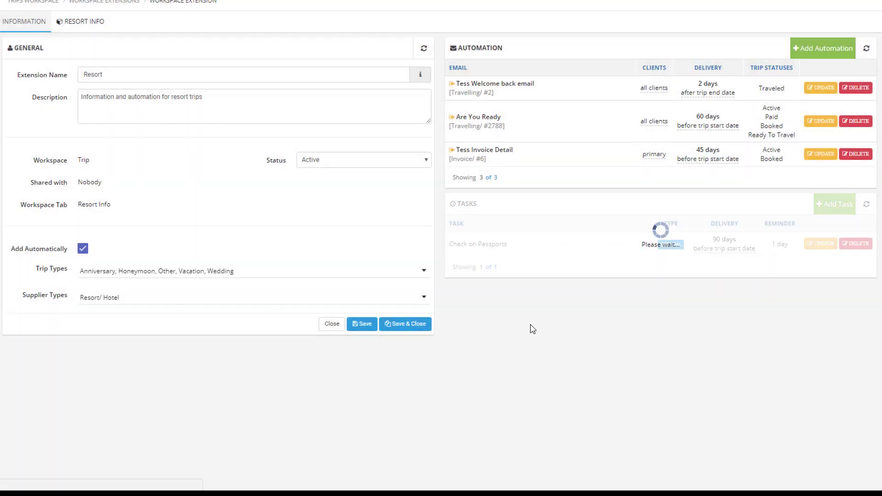
Step: Add another automation task of type General with a reminder of 1 day
click(821, 208)
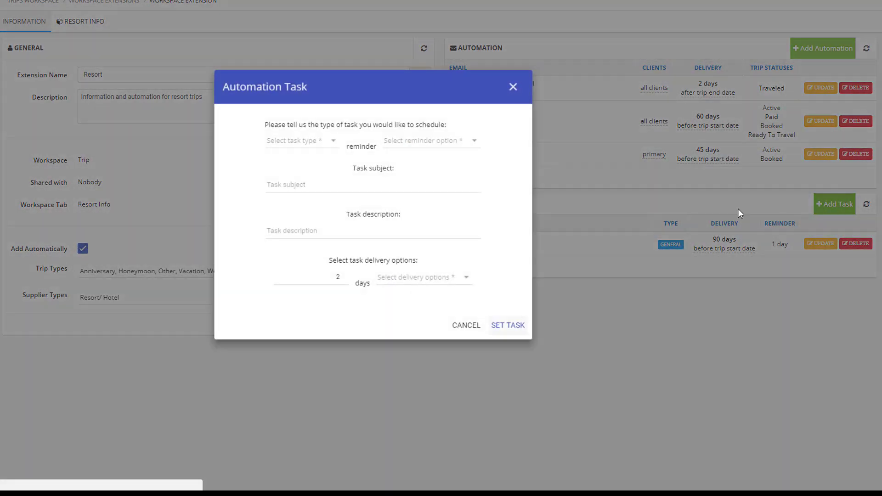
click(301, 144)
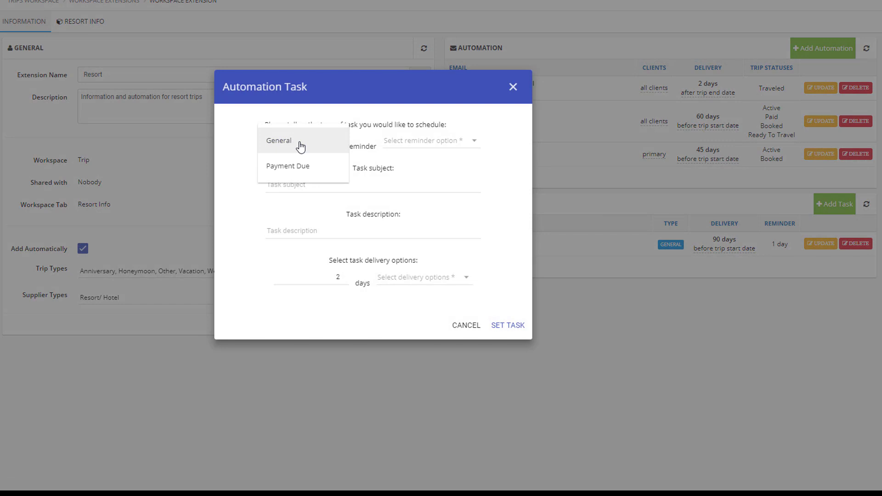
click(301, 143)
click(390, 142)
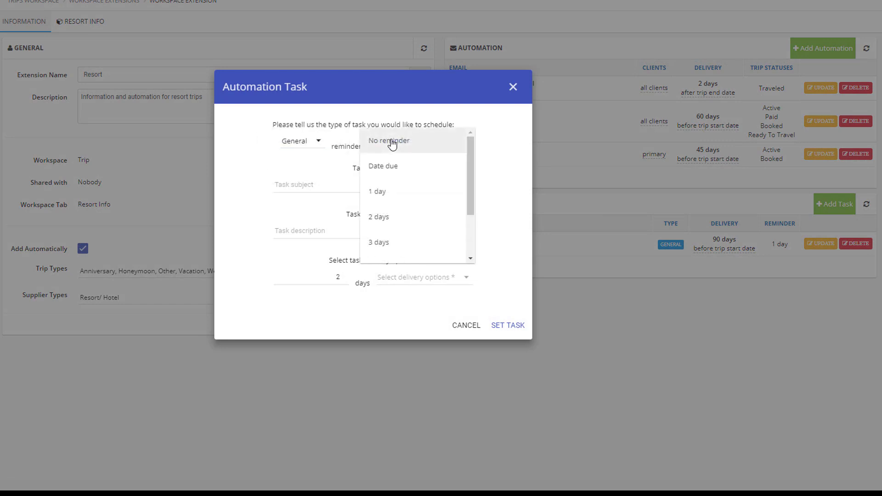
click(394, 192)
Step: Give the task the subject Check for flight delays, schedule it 0 days after the trip end date and save it
click(333, 185)
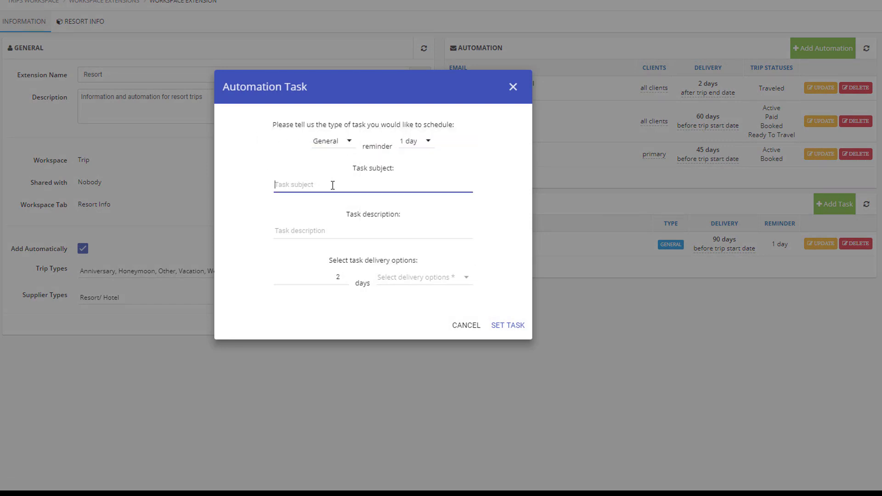
text(Check for flight delays)
click(345, 280)
click(406, 283)
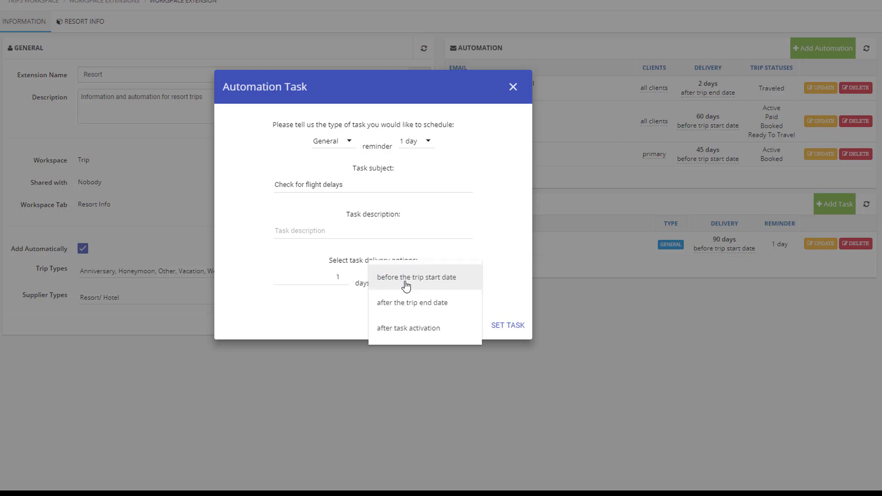
click(419, 281)
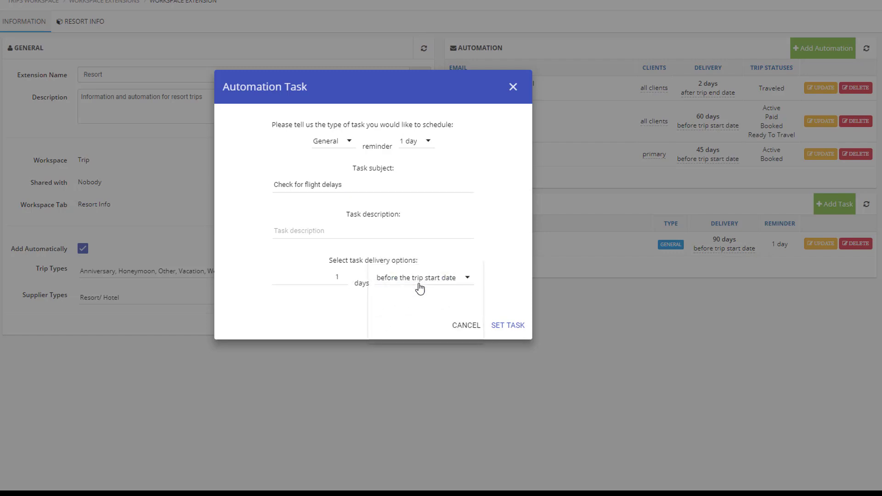
click(419, 286)
click(419, 303)
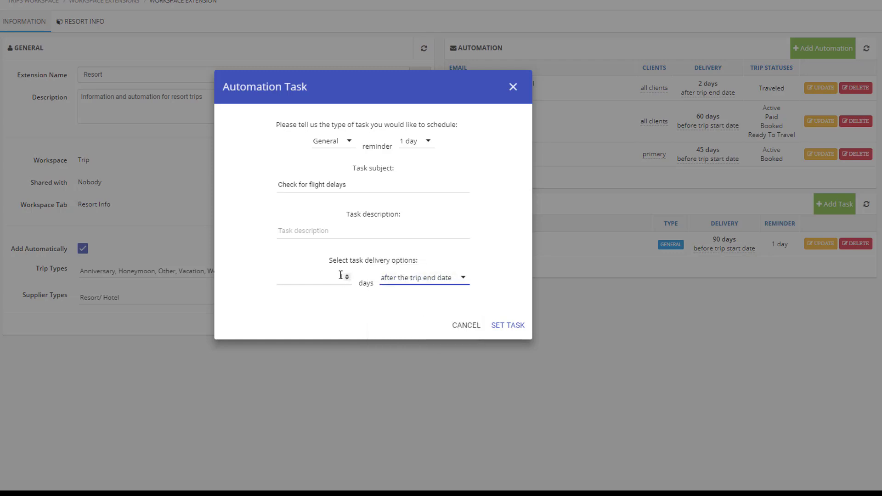
click(347, 279)
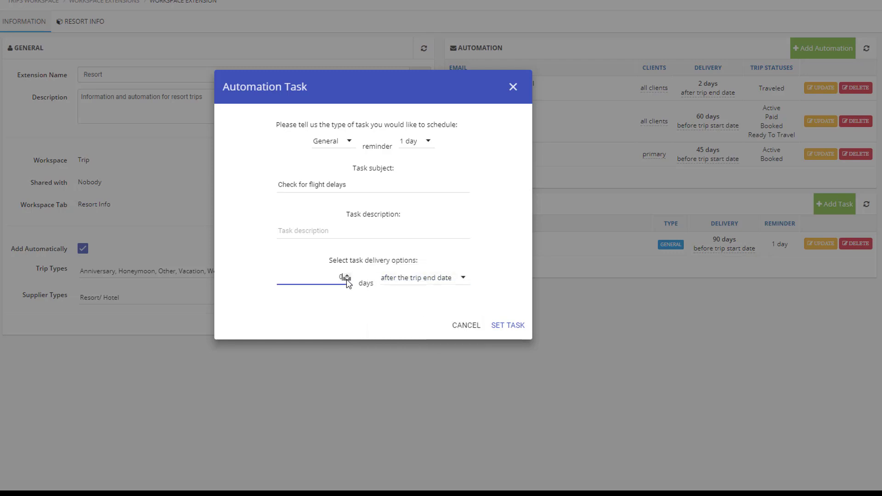
click(508, 330)
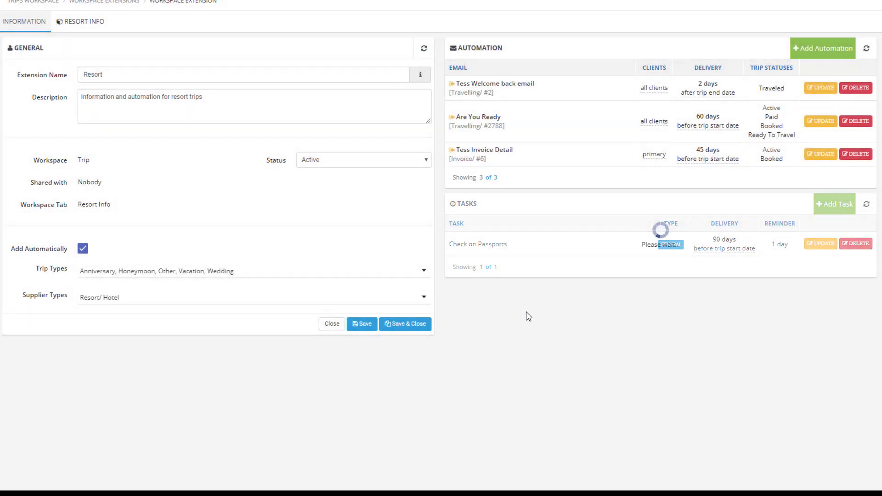
Step: Add an automation task of type Payment Due with a reminder of 1 day
click(822, 205)
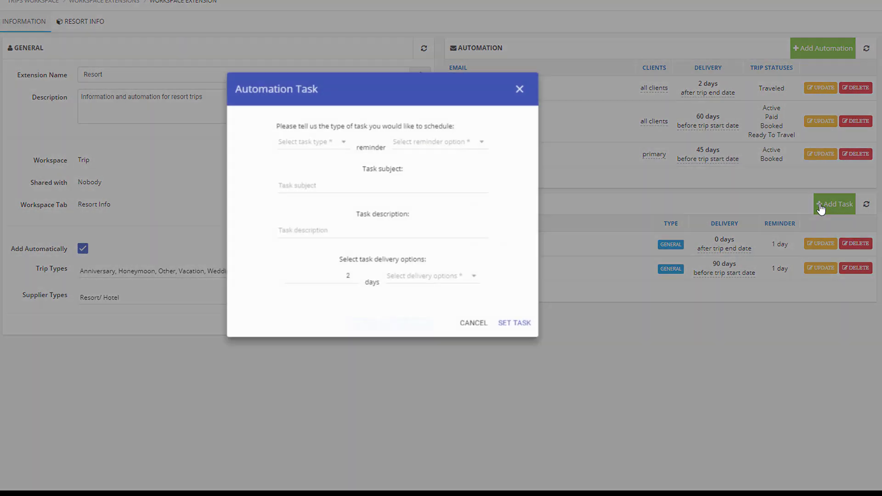
click(298, 140)
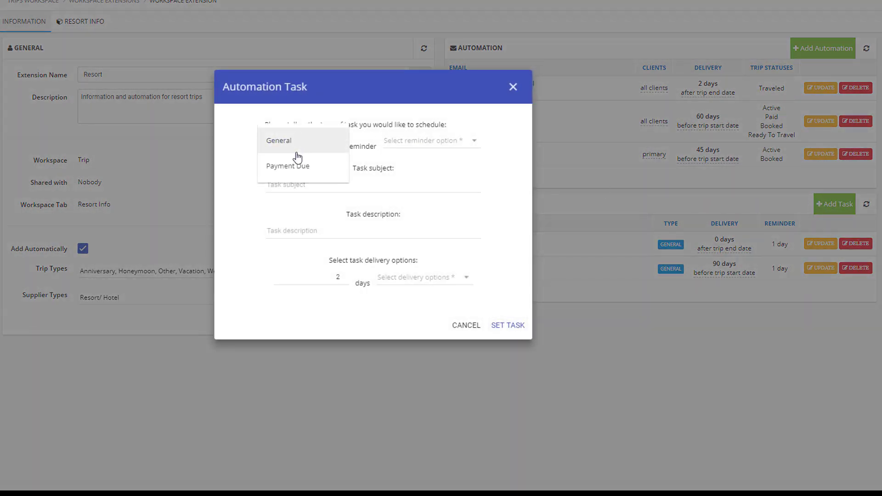
click(297, 167)
click(407, 140)
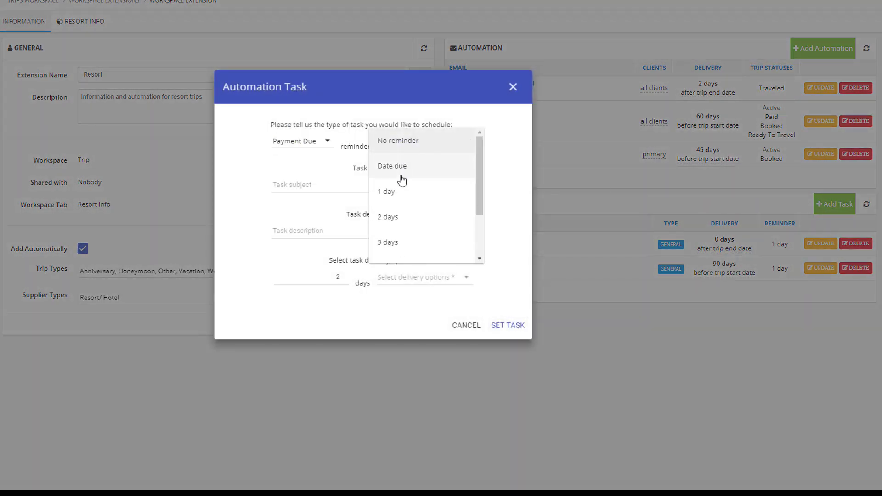
click(405, 191)
Step: Give the task the subject Final Payment Due, schedule it 30 days before the trip start date and save it
click(330, 186)
text(Final Payment Due)
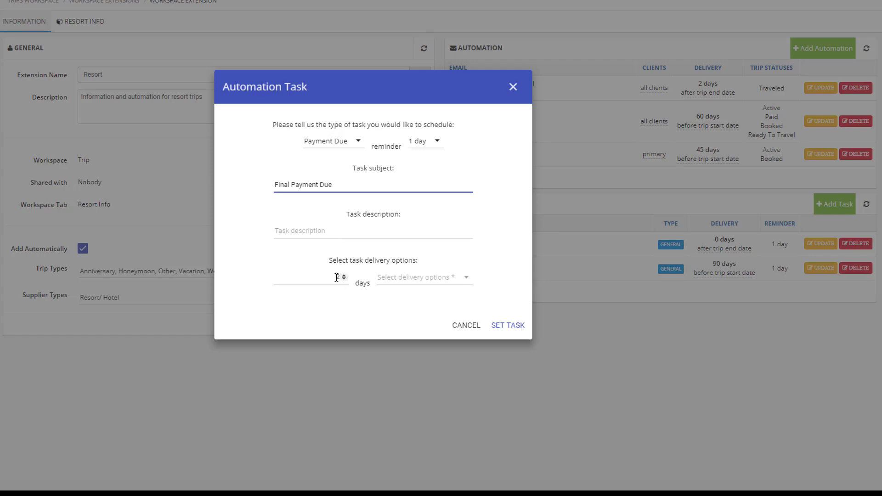
double_click(339, 278)
click(399, 279)
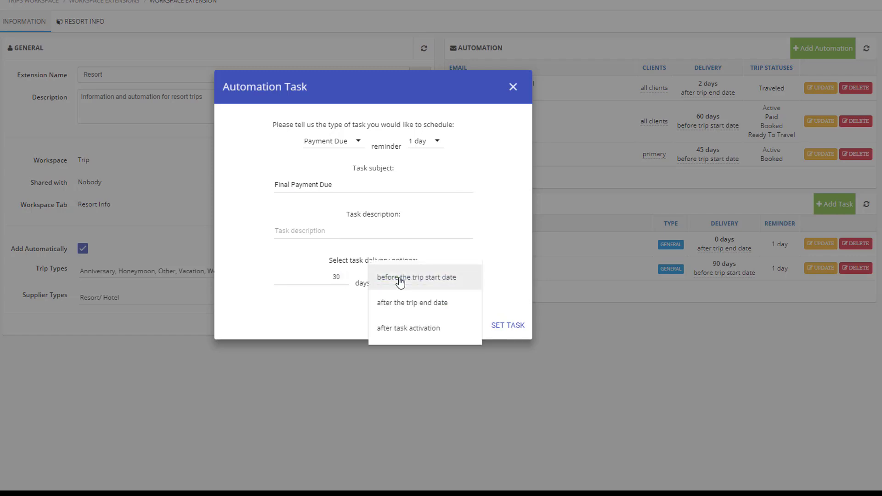
click(418, 278)
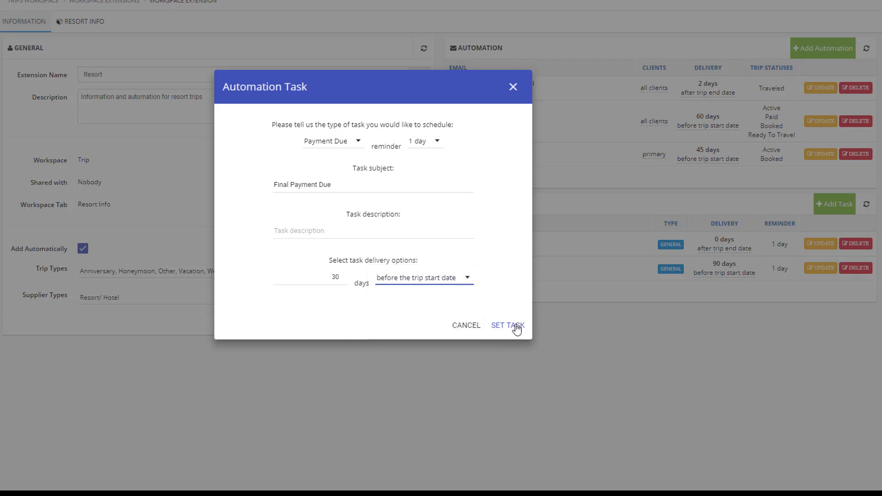
click(508, 325)
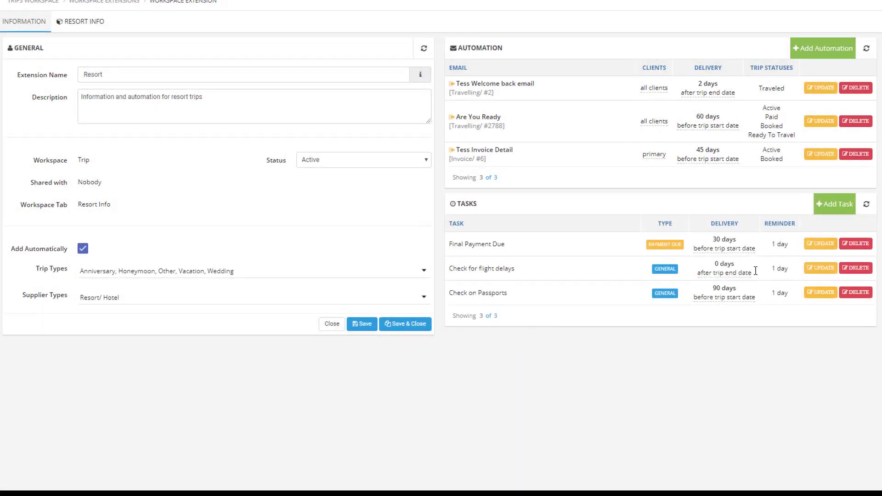
Step: Add one more automation task of type General with a reminder of 1 day
click(822, 204)
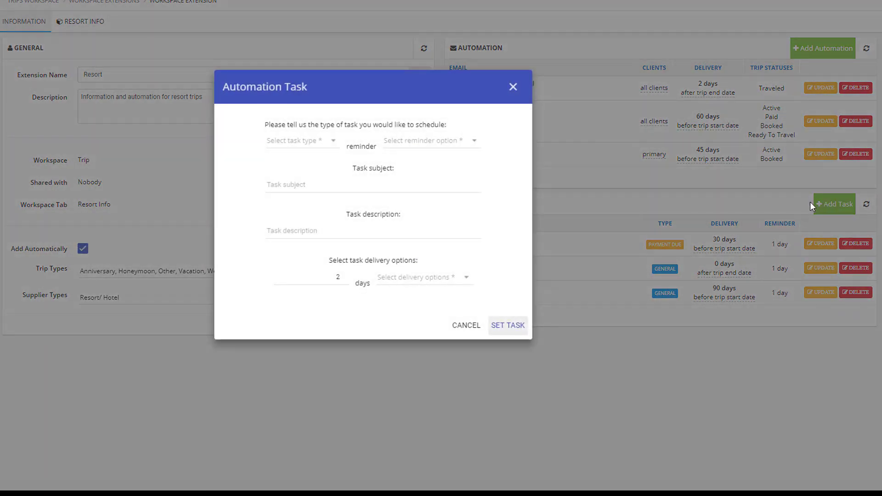
click(289, 141)
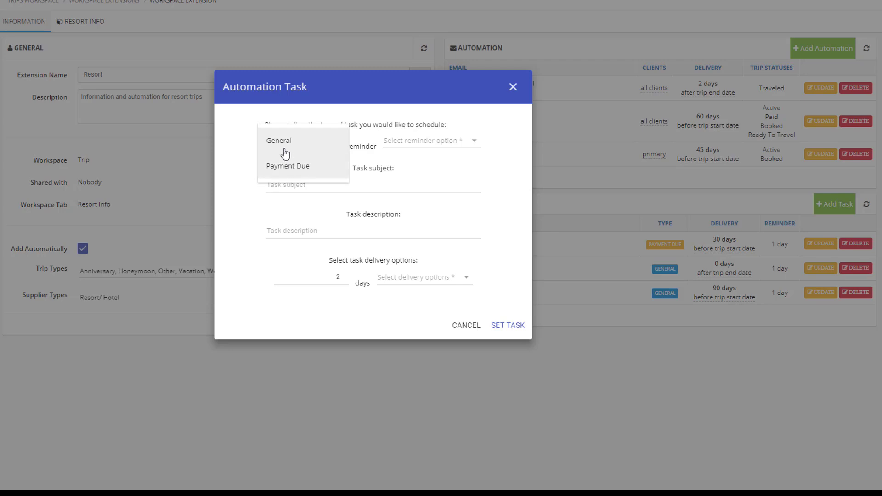
click(285, 147)
click(386, 146)
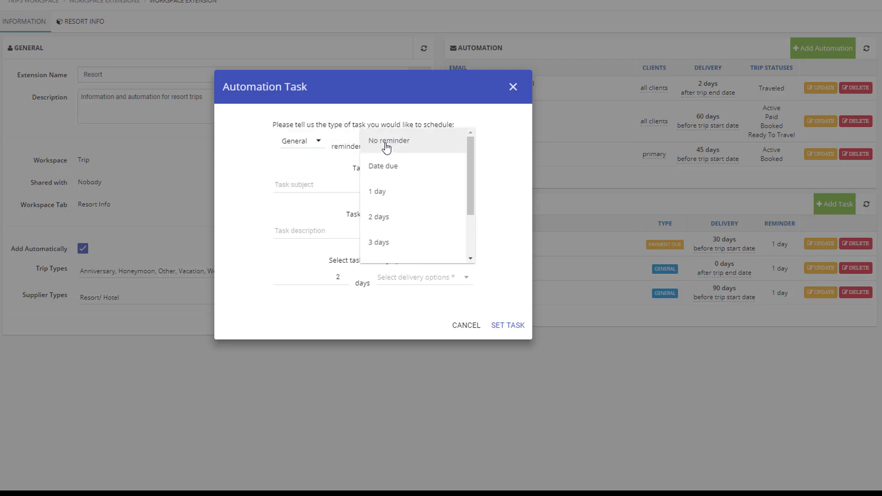
click(379, 192)
Step: Give the task the subject Send thank you note, schedule it 10 days after the trip end date, and save the task and the extension
click(327, 187)
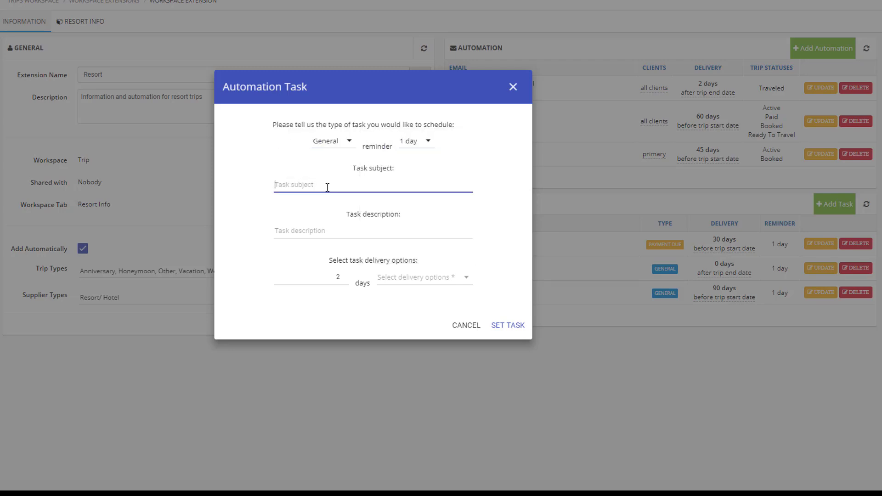
text(Send thank you note)
double_click(339, 277)
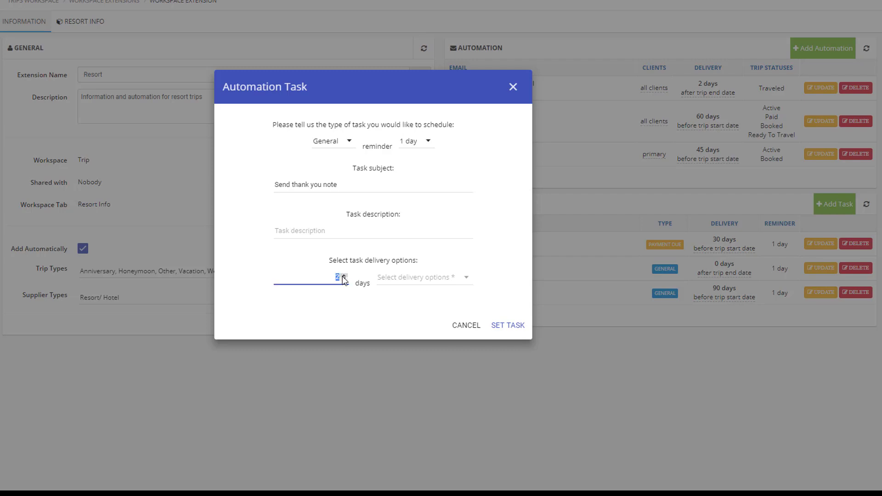
click(414, 278)
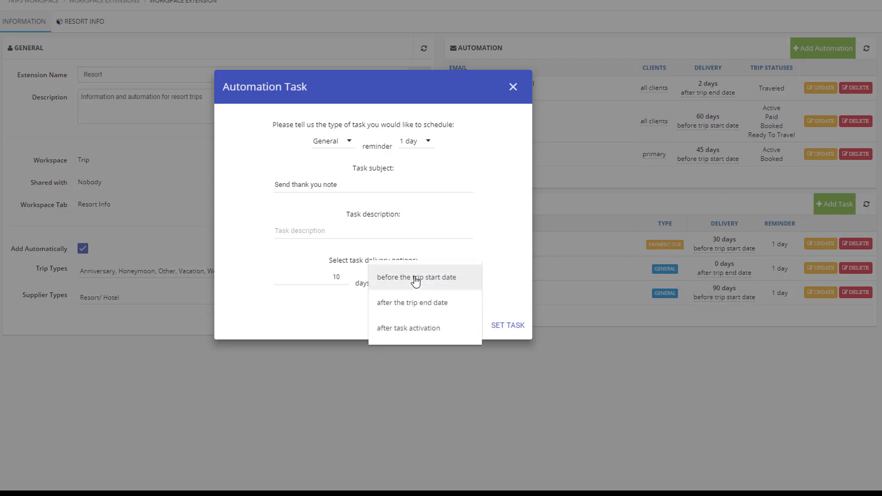
click(428, 303)
click(506, 326)
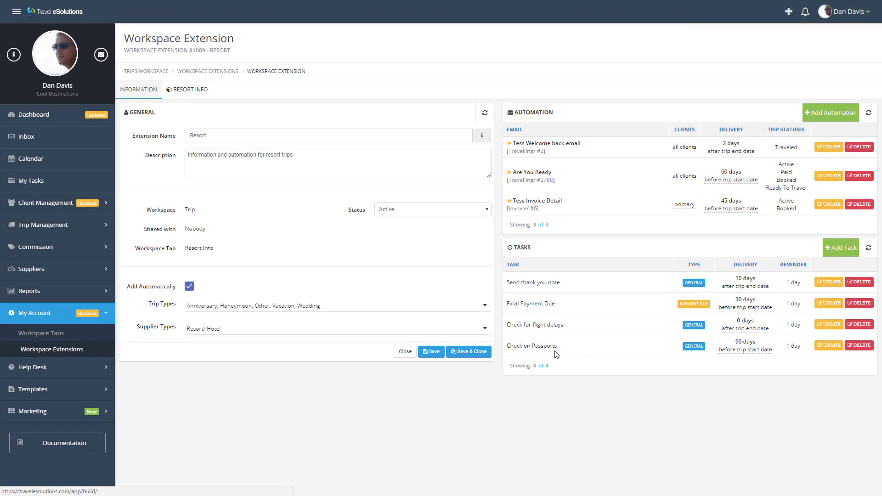
click(432, 352)
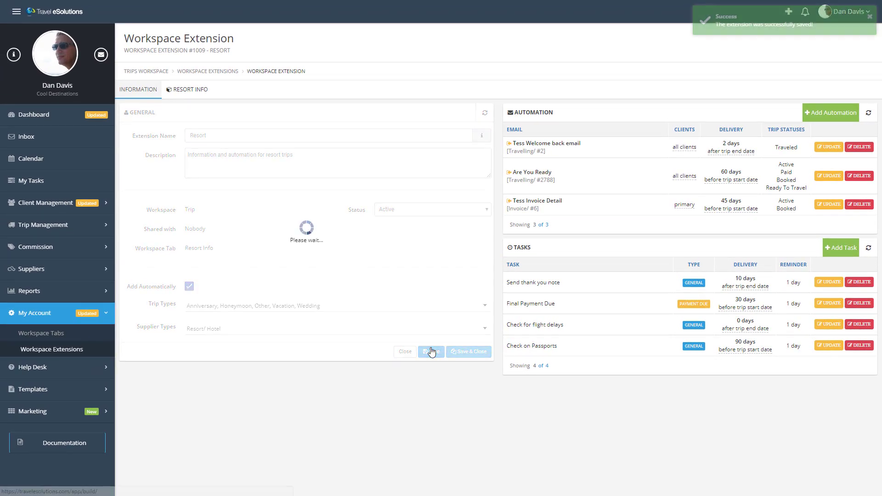
Step: Start a new regular trip from the trips list and set its trip type to Vacation
click(55, 226)
click(33, 248)
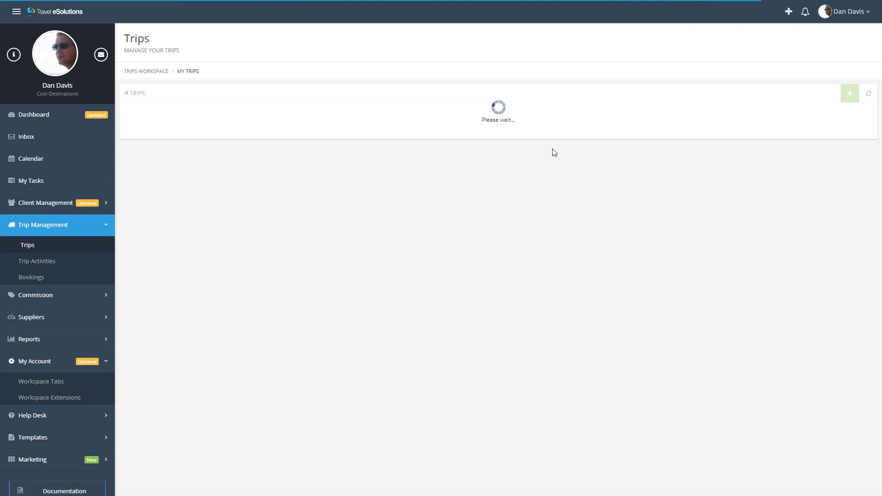
click(849, 94)
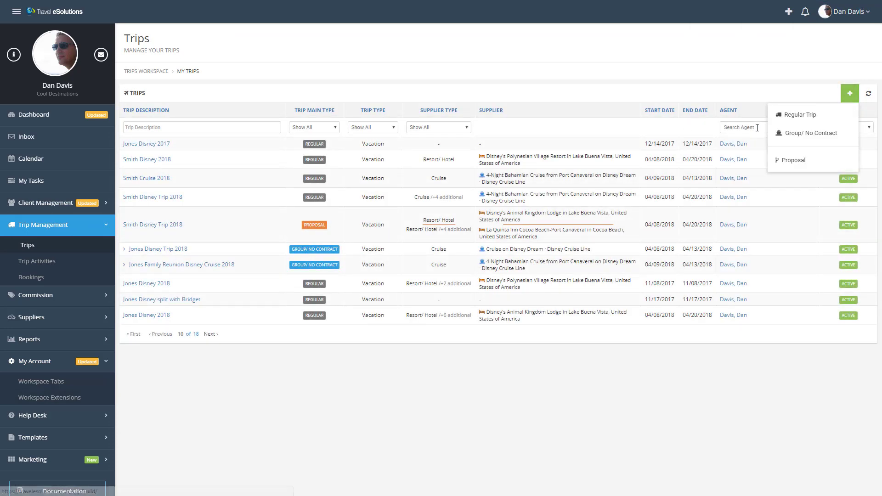
click(785, 115)
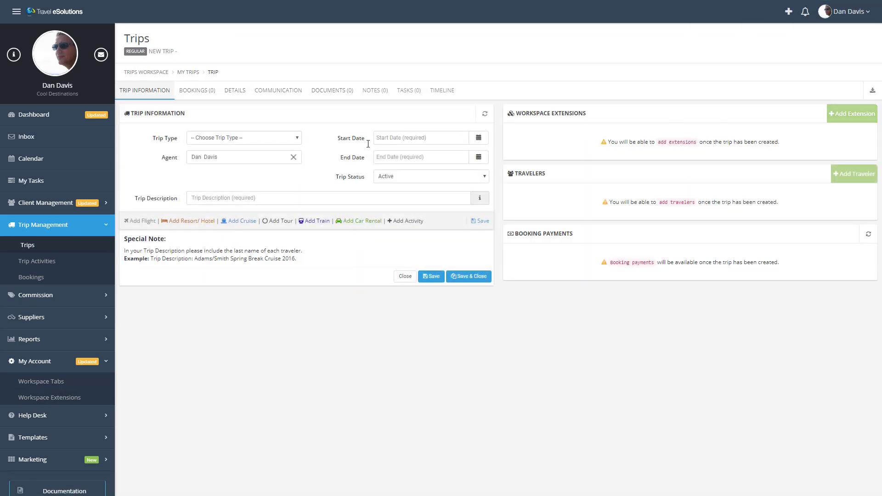
click(225, 142)
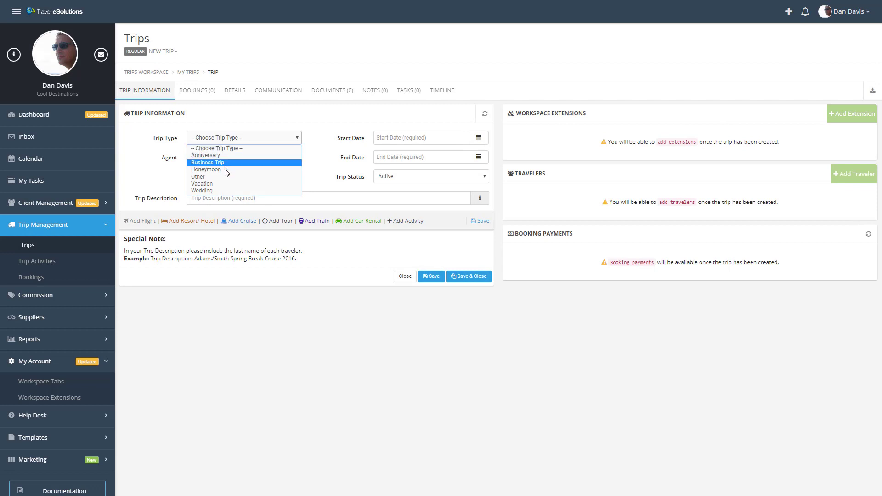
click(225, 183)
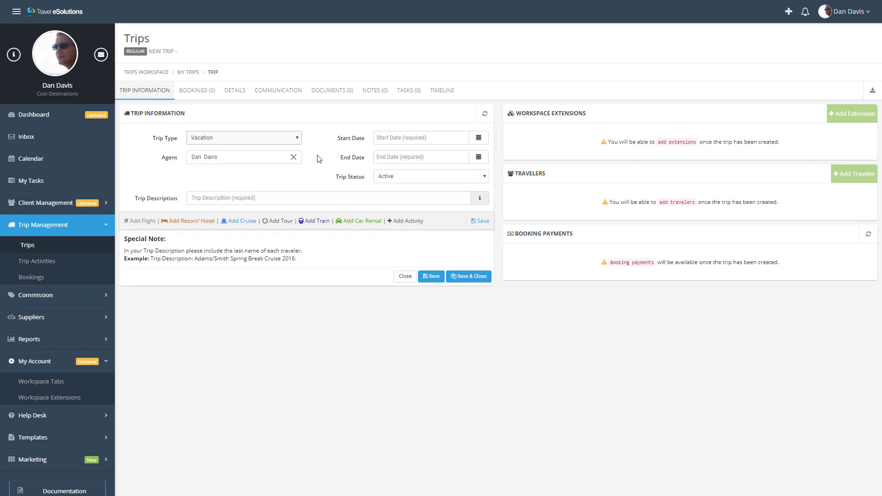
Step: Set the trip's start date to 03/02/2018 and its end date to 03/20/2018
click(416, 138)
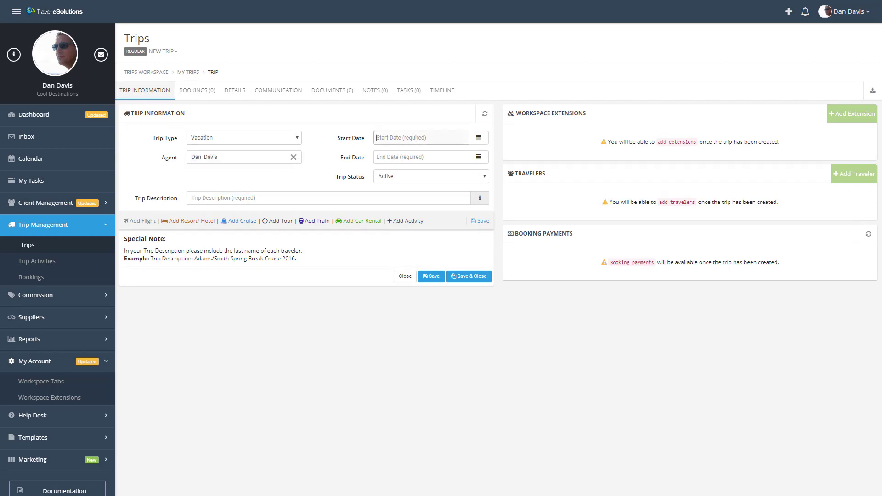
click(478, 138)
click(465, 161)
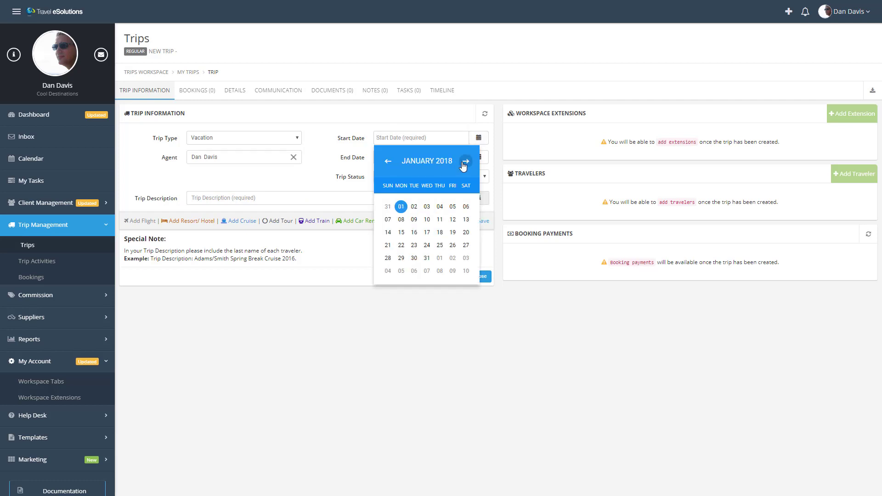
click(465, 162)
click(466, 161)
click(453, 206)
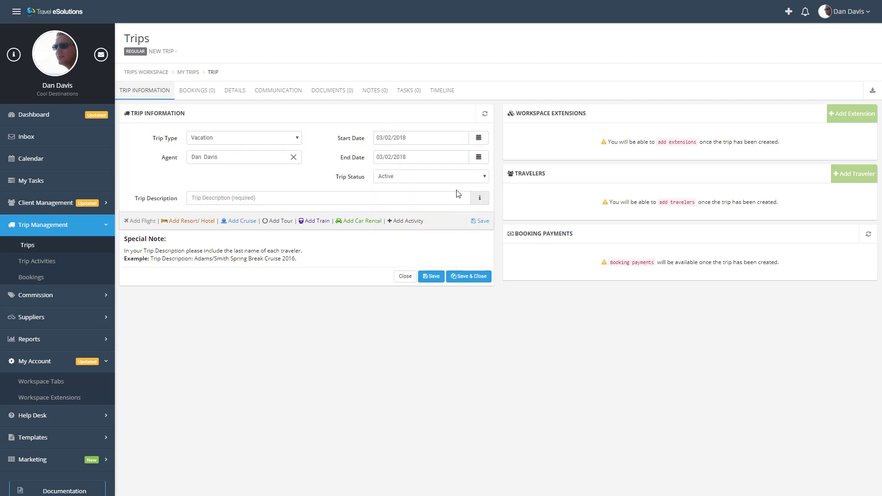
click(389, 157)
key(BackSpace)
key(Right)
text(0)
Step: Enter a trip description made of the client's last name followed by Mexico Resort 2018
click(229, 201)
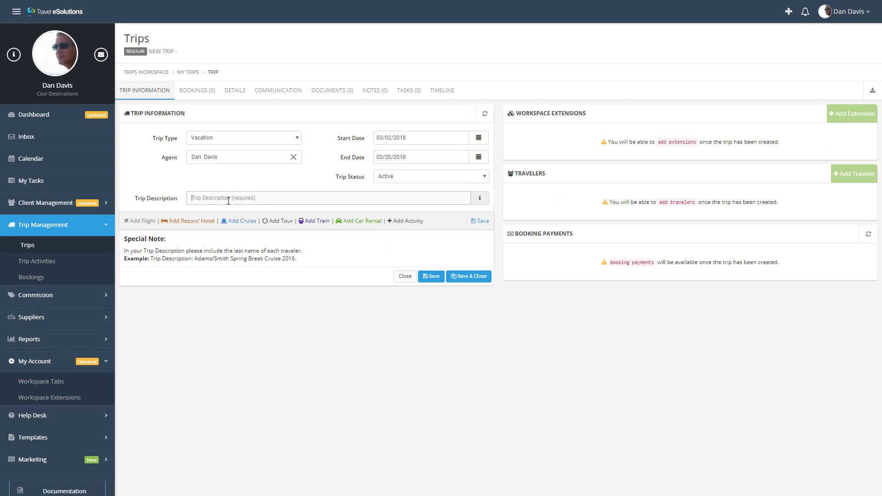
text(Smith ME)
text(xico Resort 2018)
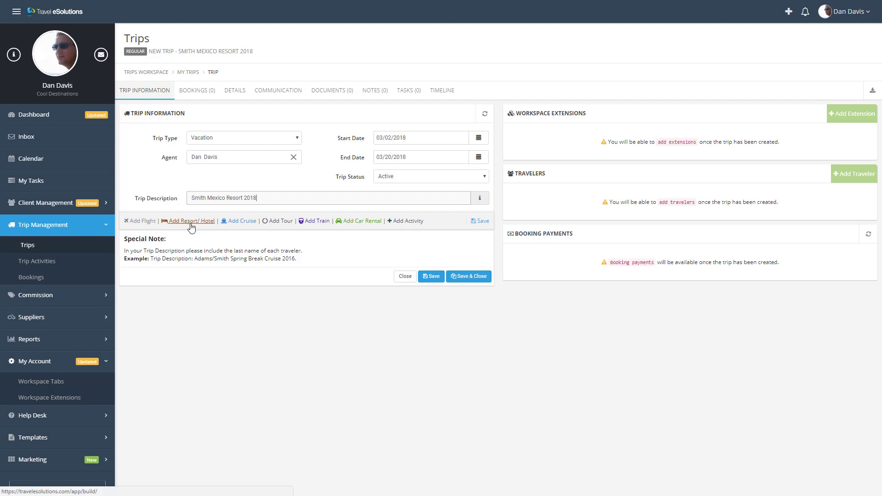
Step: Add a resort stay at El Dorado Casitas Royale by Karisma in Playa del Carmen, Mexico, and save the trip
click(190, 223)
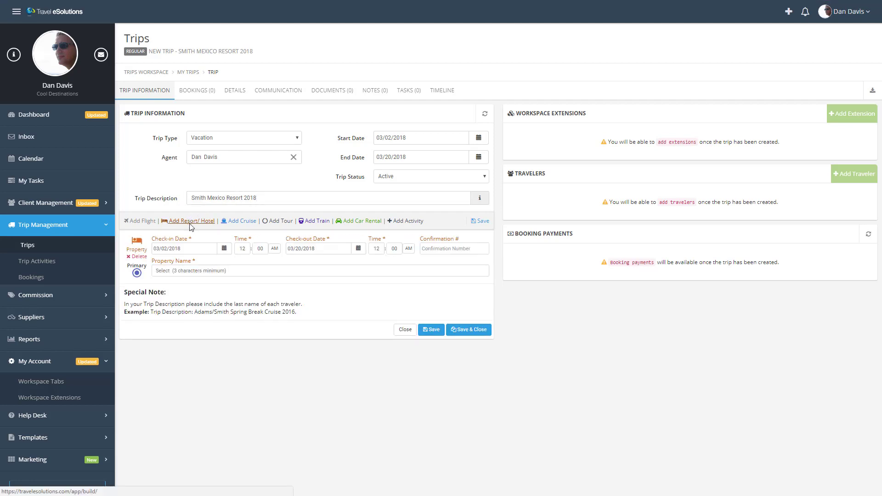
click(196, 272)
text(el dorado ca)
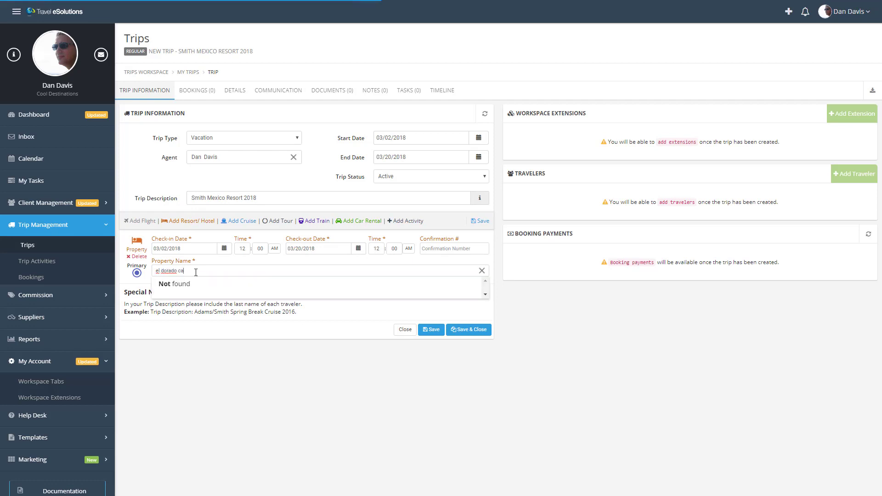
click(212, 291)
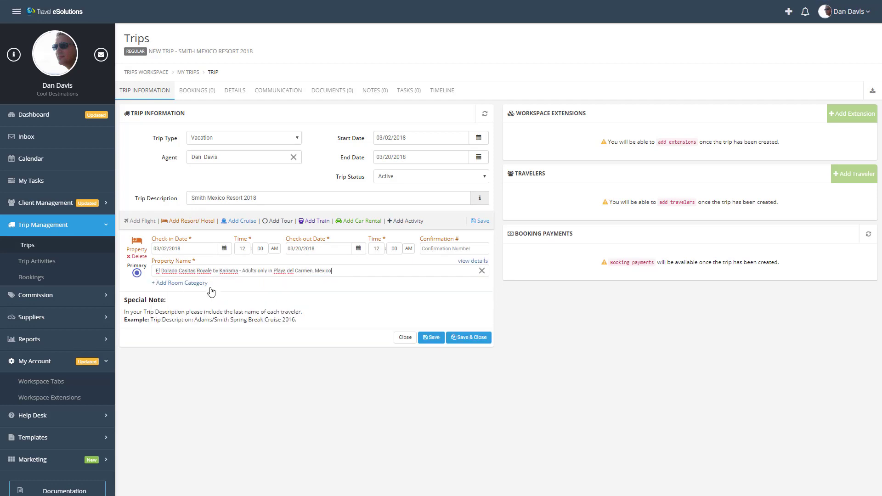
click(430, 338)
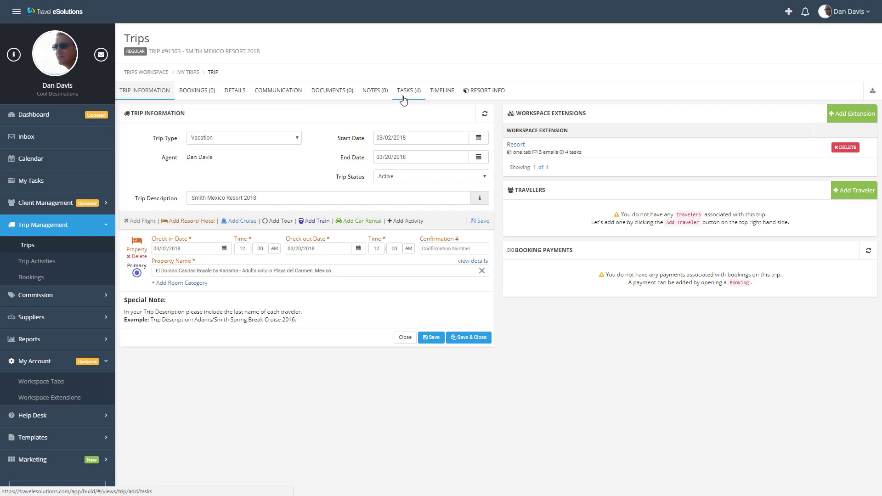
Step: In the trip's Resort Info, mark the insurance policy as reviewed, set allergies to None and enter an on-site credit of 500
click(476, 91)
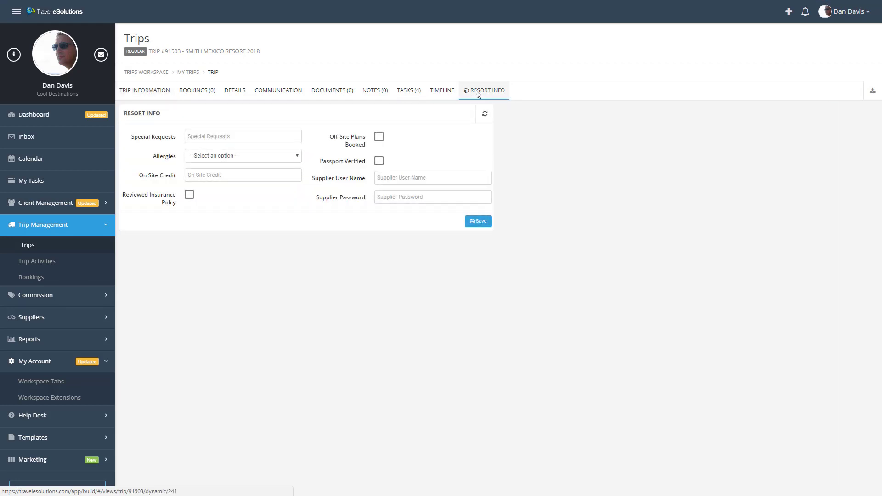
click(280, 155)
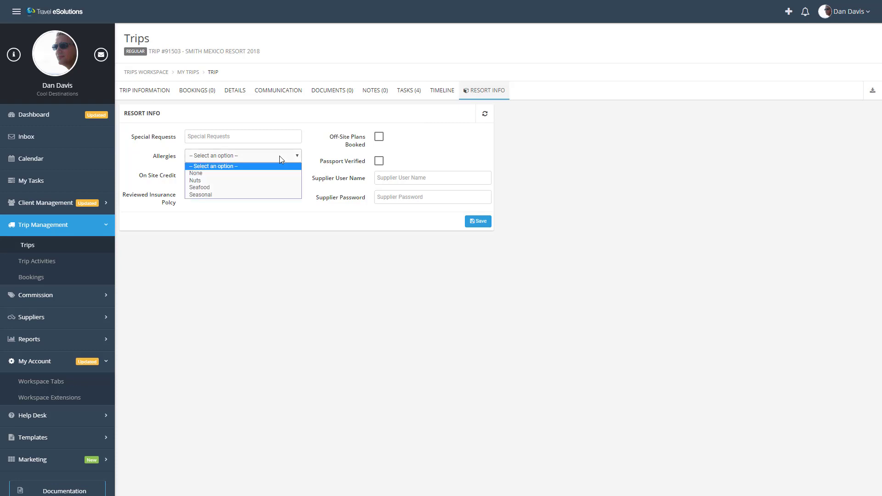
click(280, 157)
click(189, 194)
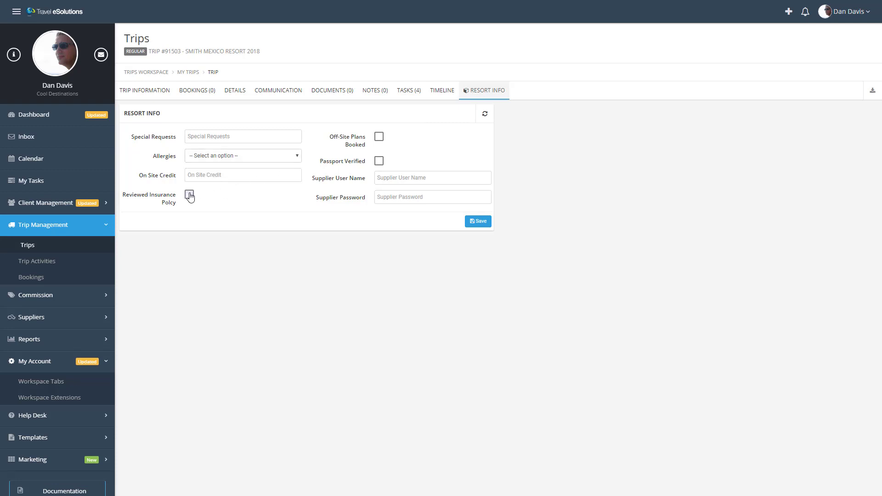
click(214, 158)
click(213, 175)
click(214, 177)
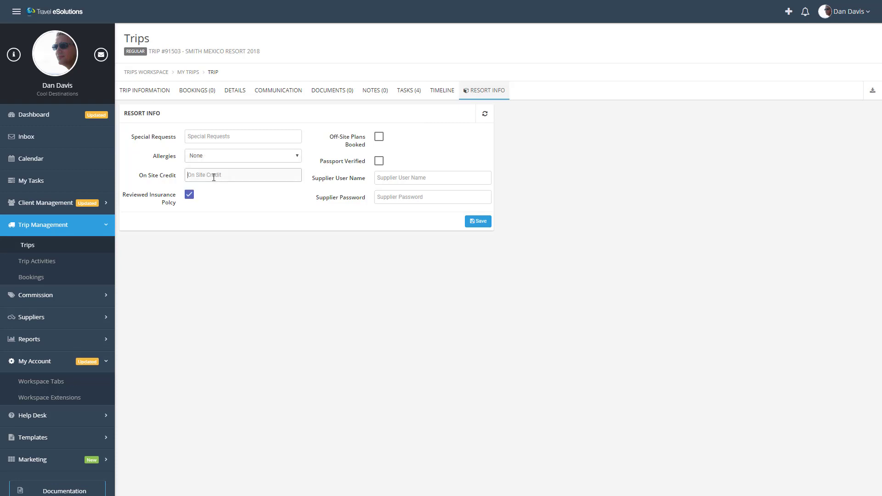
text(500)
Step: Mark the off-site plans as booked and the passport as verified, and save the resort info
click(379, 137)
click(378, 160)
click(473, 225)
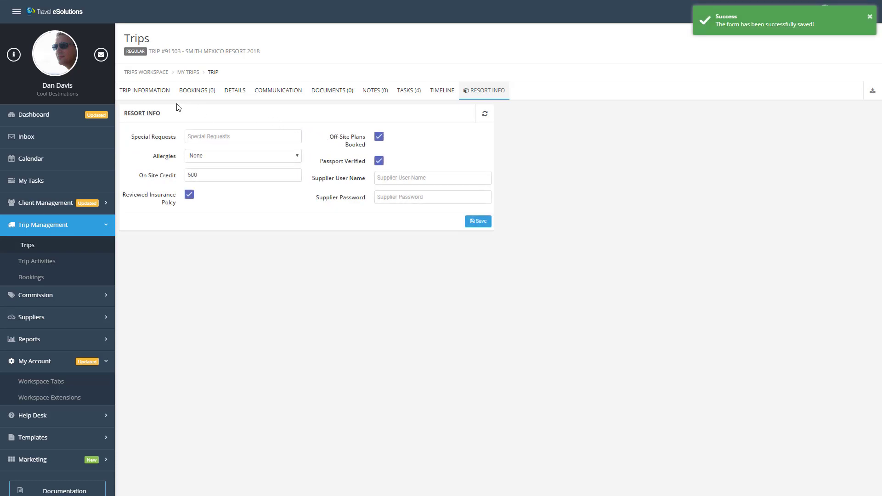
Step: Add the existing client to the trip as its primary traveler, finding them by last name, and save the traveler
click(148, 92)
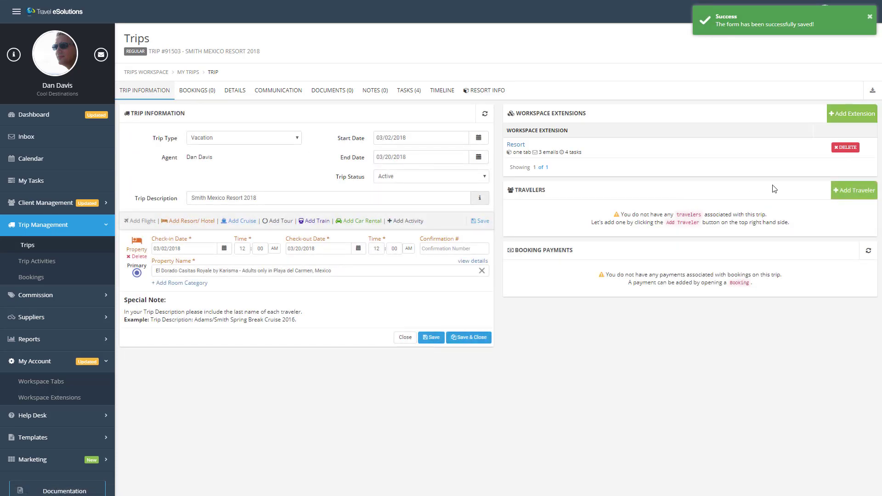
click(842, 191)
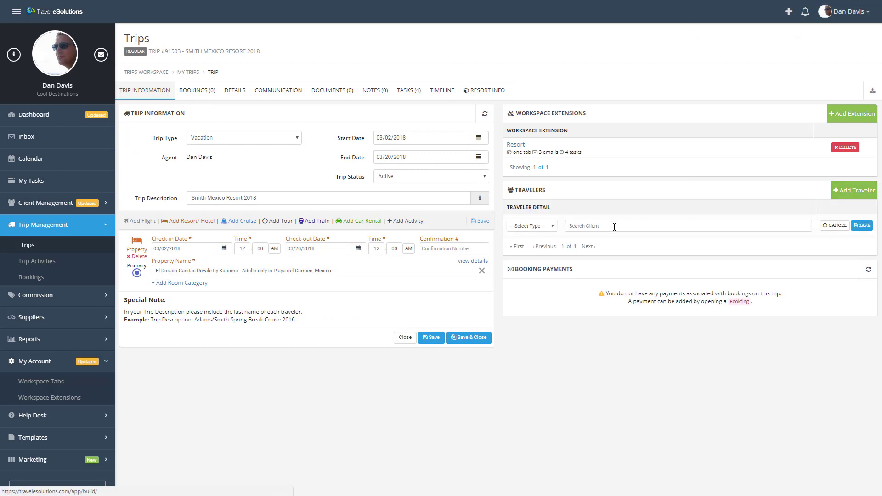
click(525, 225)
click(528, 237)
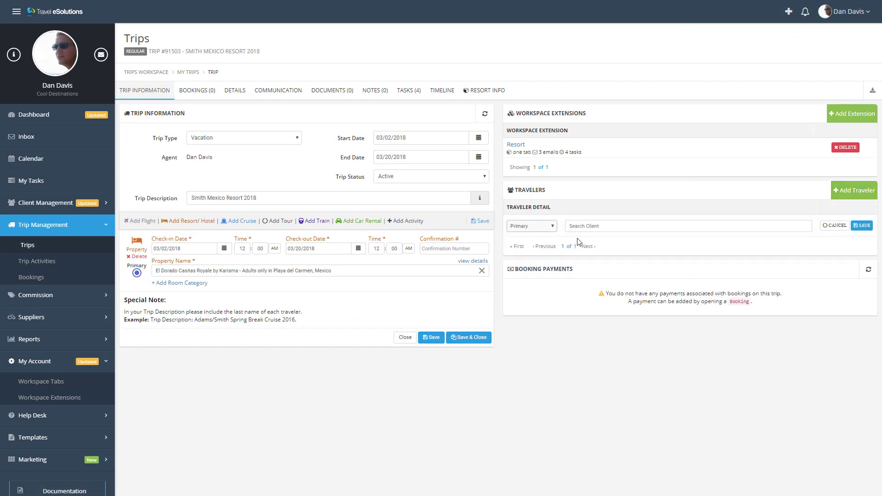
click(593, 226)
text(Smith)
click(596, 240)
click(863, 228)
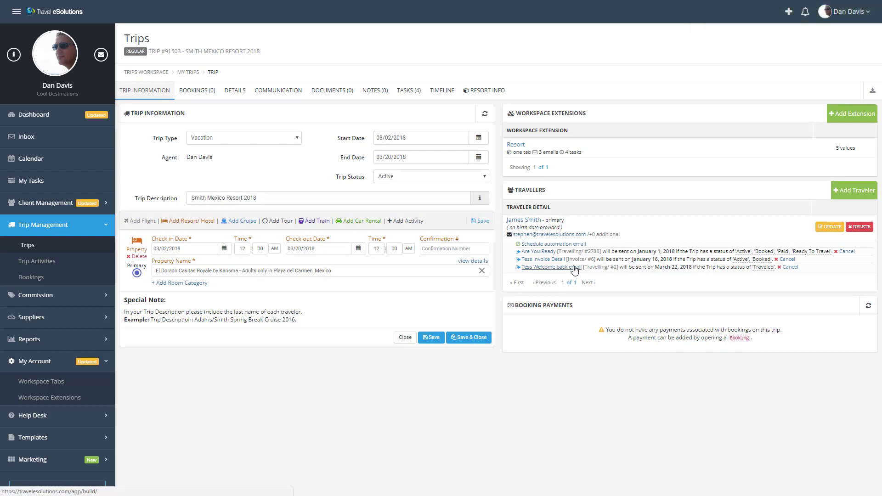
Step: View the options for scheduling an automation email for the traveler, and close them without scheduling one
click(534, 245)
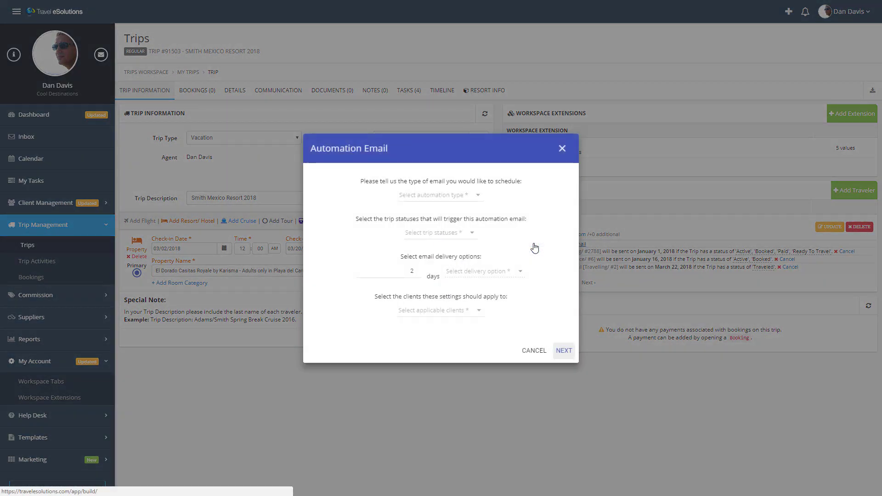
click(562, 148)
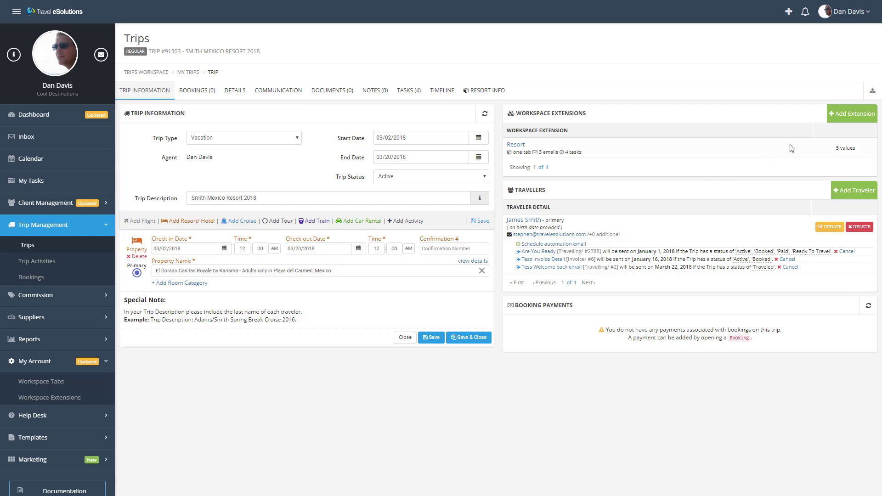
Step: Search the workspace extensions available to the trip for resort, and cancel without adding one
click(848, 116)
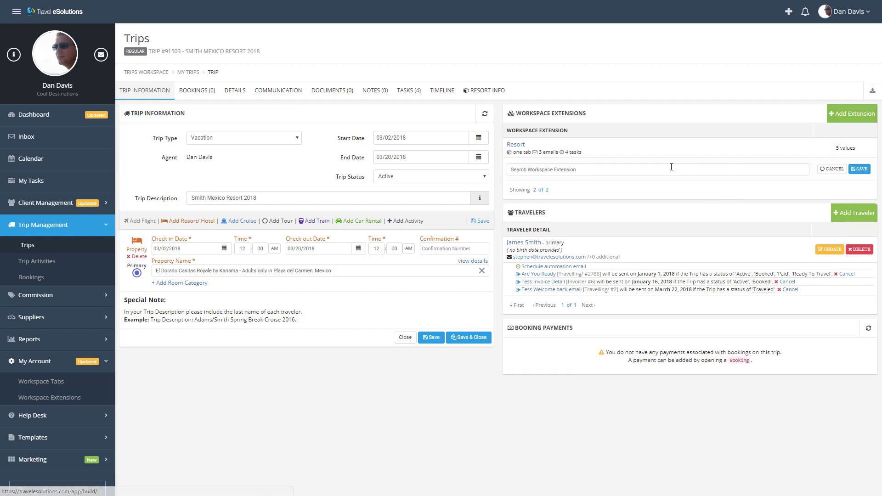
text(resort)
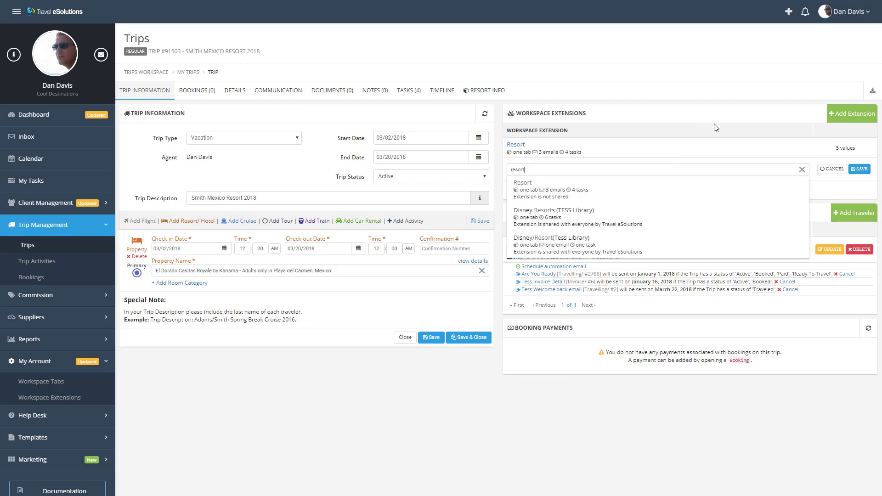
click(832, 170)
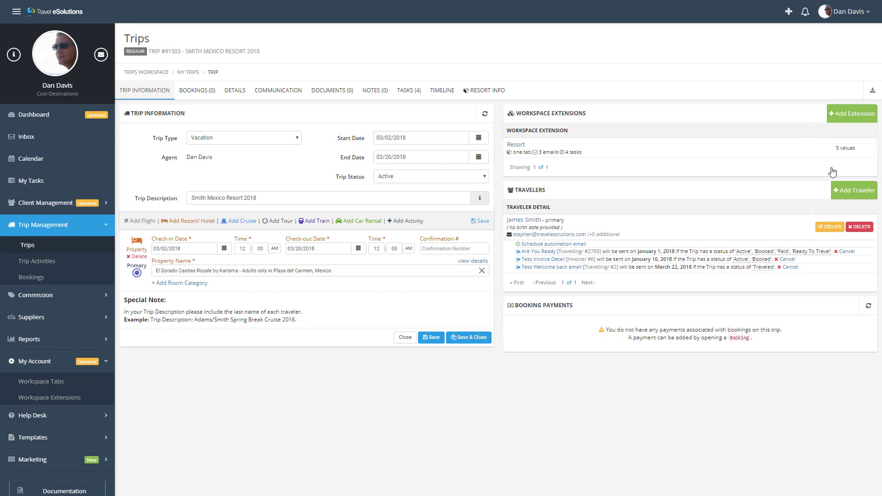